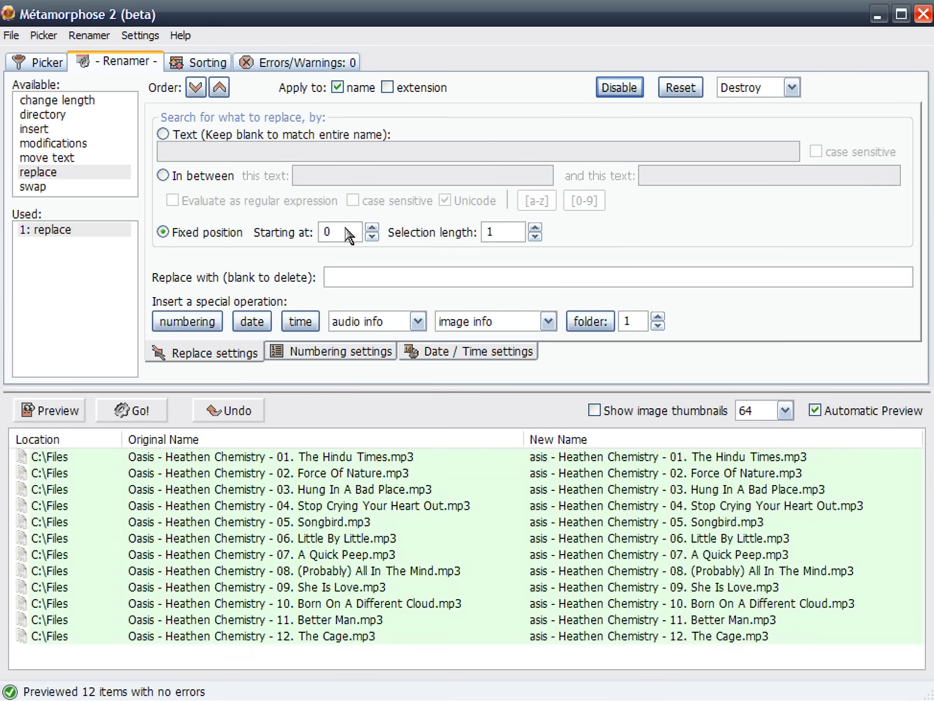
# Set the fixed-position replacement to start at character 8 of the Oasis file names.
pyautogui.click(371, 228)
pyautogui.click(371, 228)
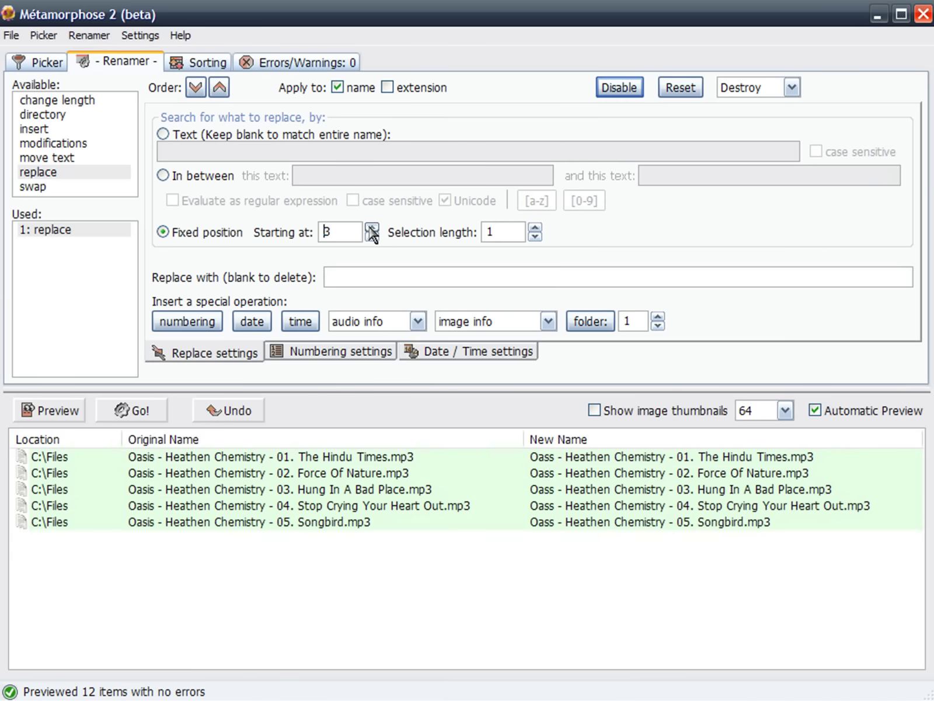
pyautogui.click(372, 228)
pyautogui.click(372, 228)
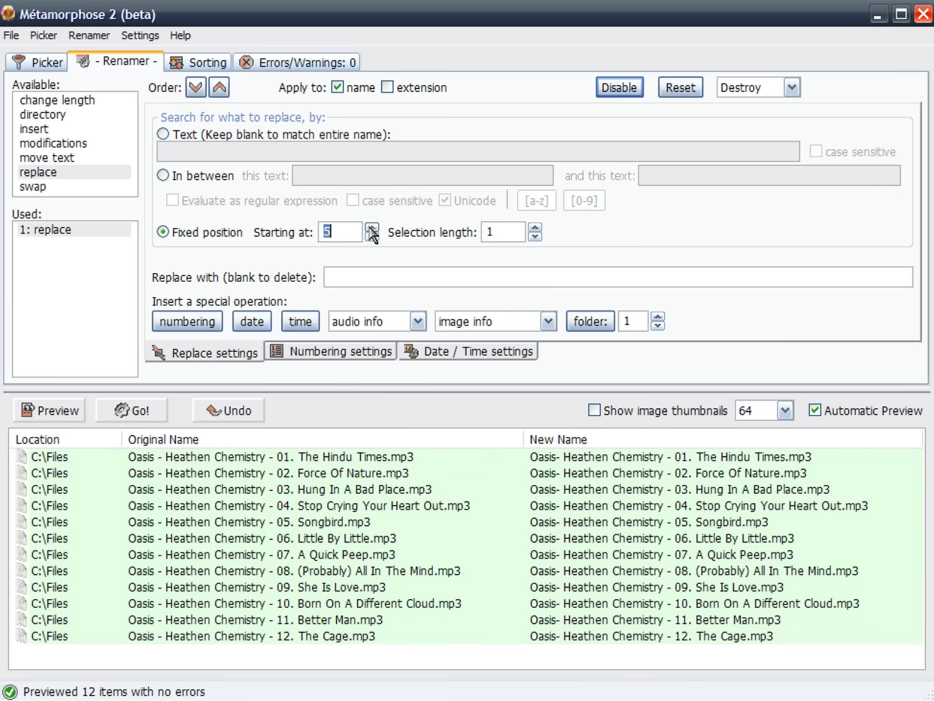
pyautogui.click(372, 228)
pyautogui.click(371, 229)
pyautogui.click(372, 228)
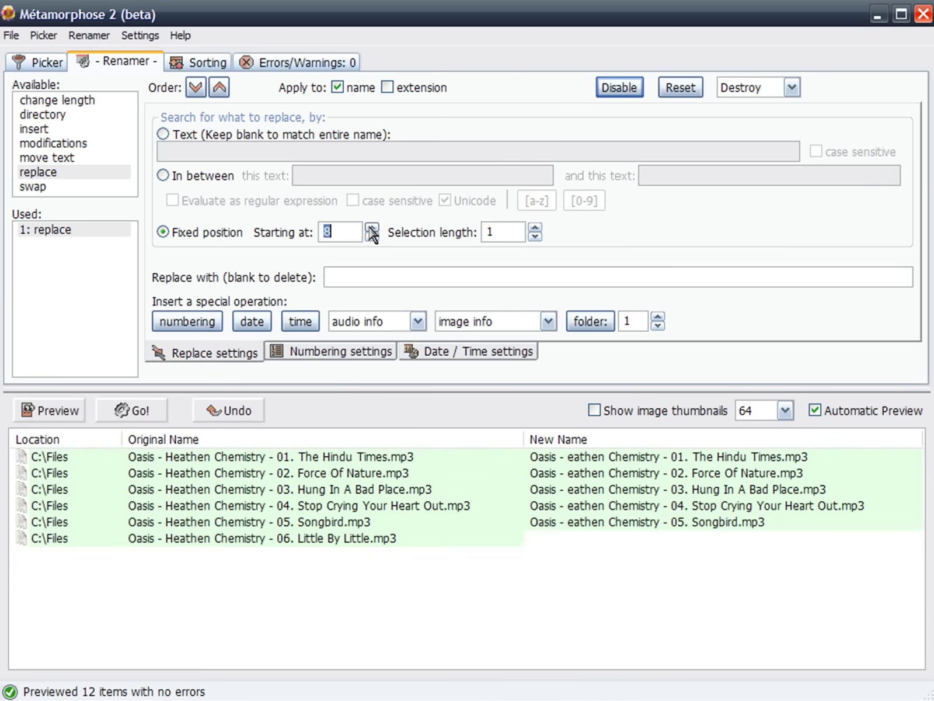
# Set the replacement's selection length to 24 and run the renaming on the Oasis files.
pyautogui.click(535, 228)
pyautogui.click(535, 228)
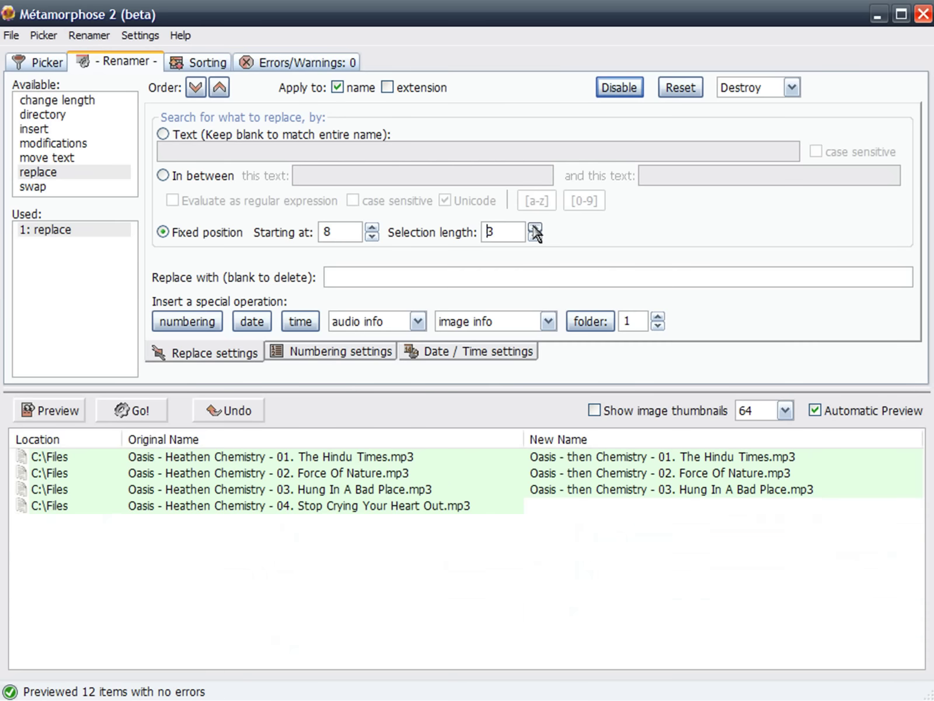
pyautogui.click(535, 228)
pyautogui.click(535, 228)
pyautogui.click(535, 228)
pyautogui.click(535, 229)
pyautogui.click(535, 228)
pyautogui.click(535, 228)
pyautogui.click(535, 229)
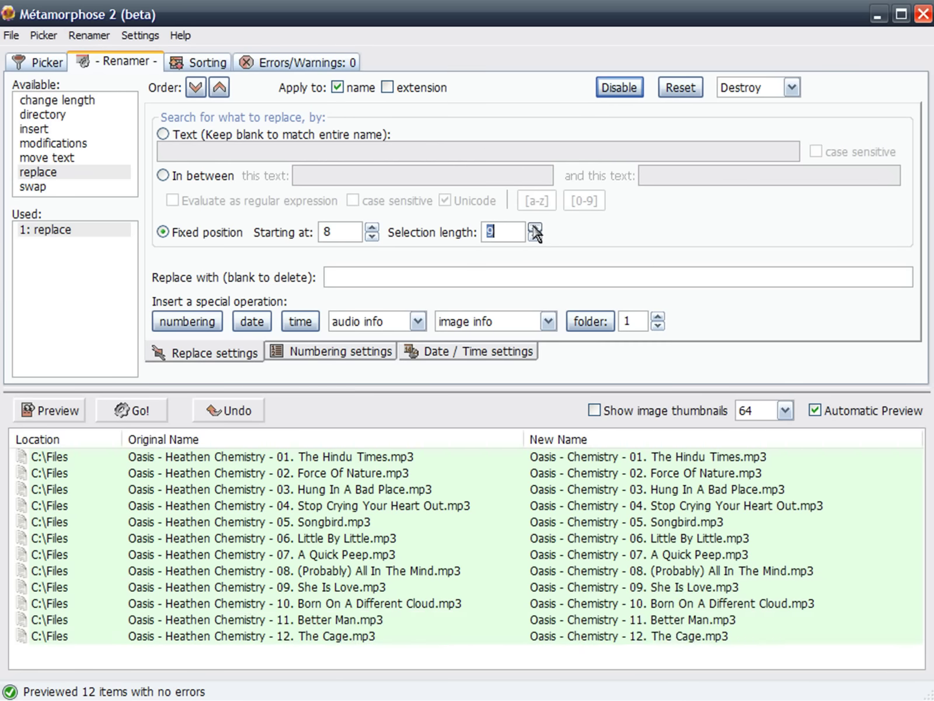
pyautogui.click(535, 229)
pyautogui.click(535, 228)
pyautogui.click(535, 229)
pyautogui.click(535, 229)
pyautogui.click(535, 228)
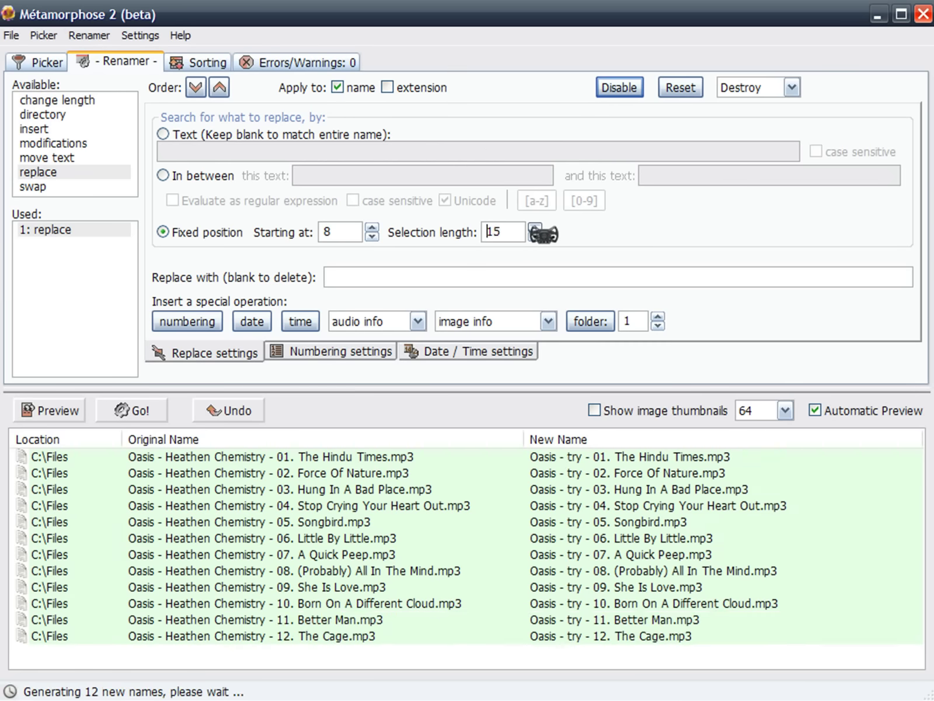
pyautogui.click(535, 228)
pyautogui.click(535, 228)
pyautogui.click(535, 229)
pyautogui.click(535, 228)
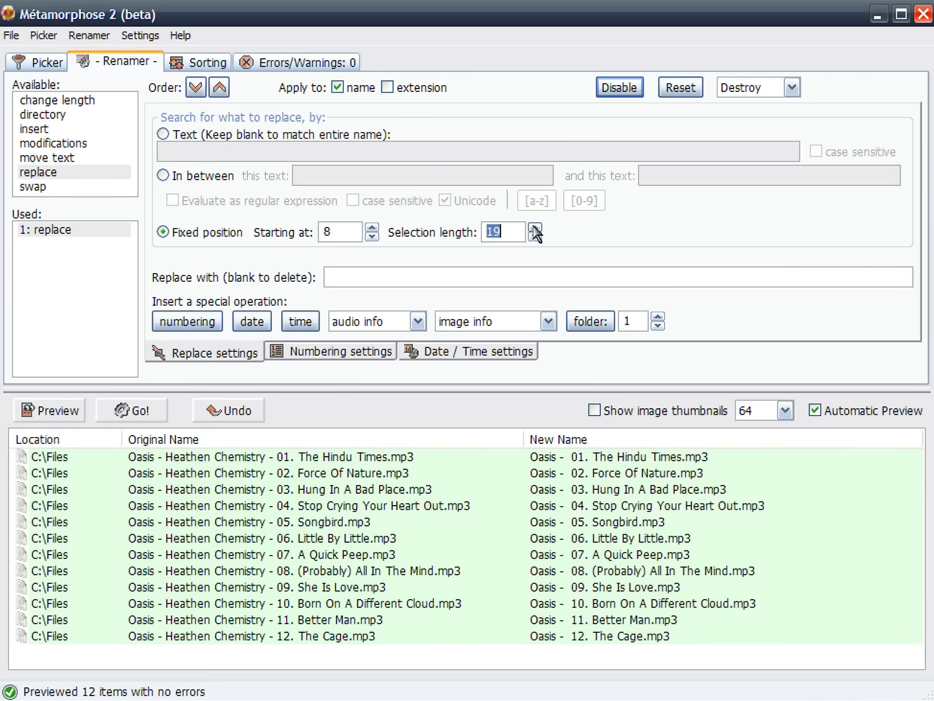
pyautogui.click(535, 229)
pyautogui.click(535, 228)
pyautogui.click(535, 229)
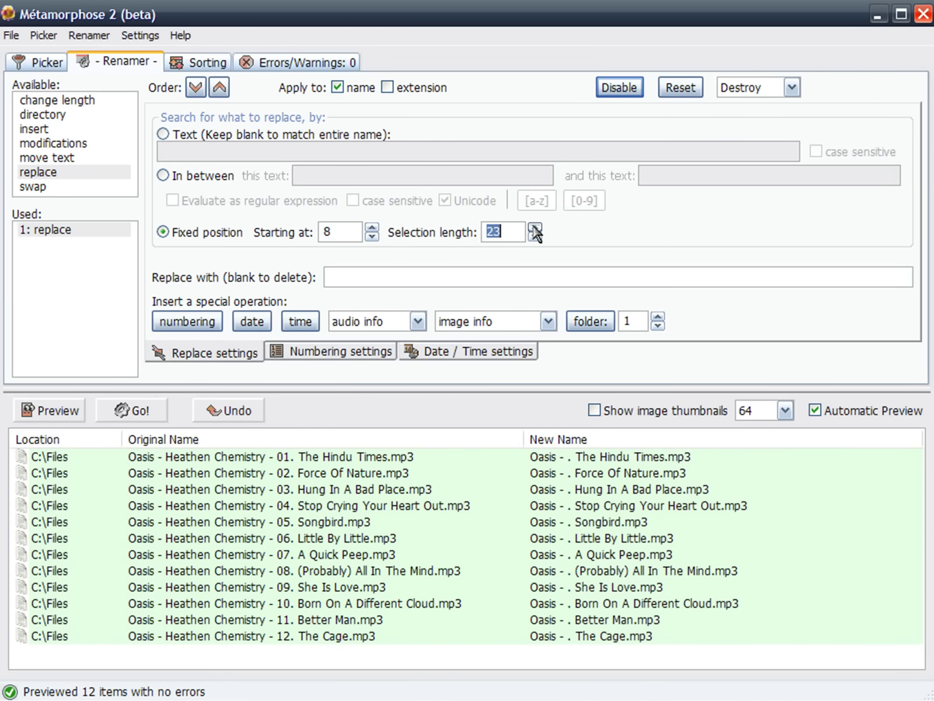
pyautogui.click(535, 229)
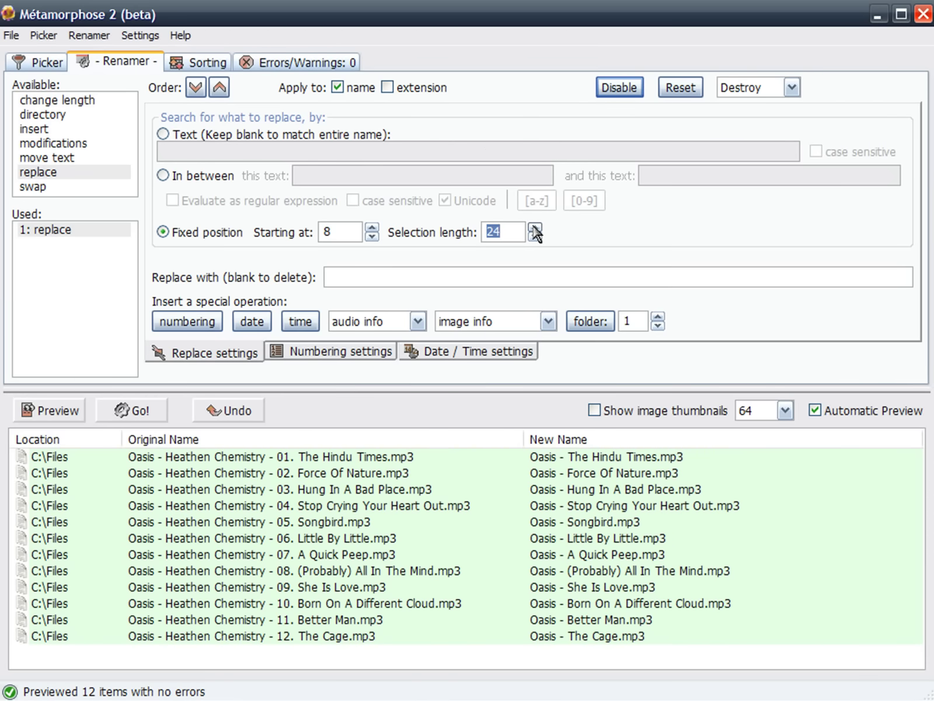
pyautogui.click(146, 404)
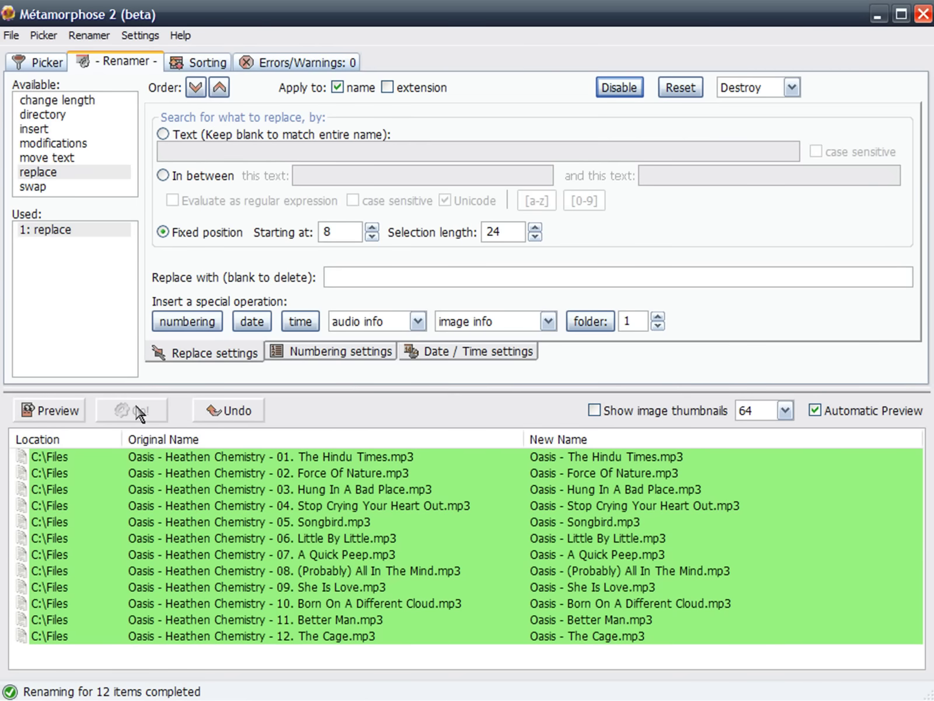
# Refresh the C:\Files listing and select only the five aerosmith MP3 files.
pyautogui.click(46, 62)
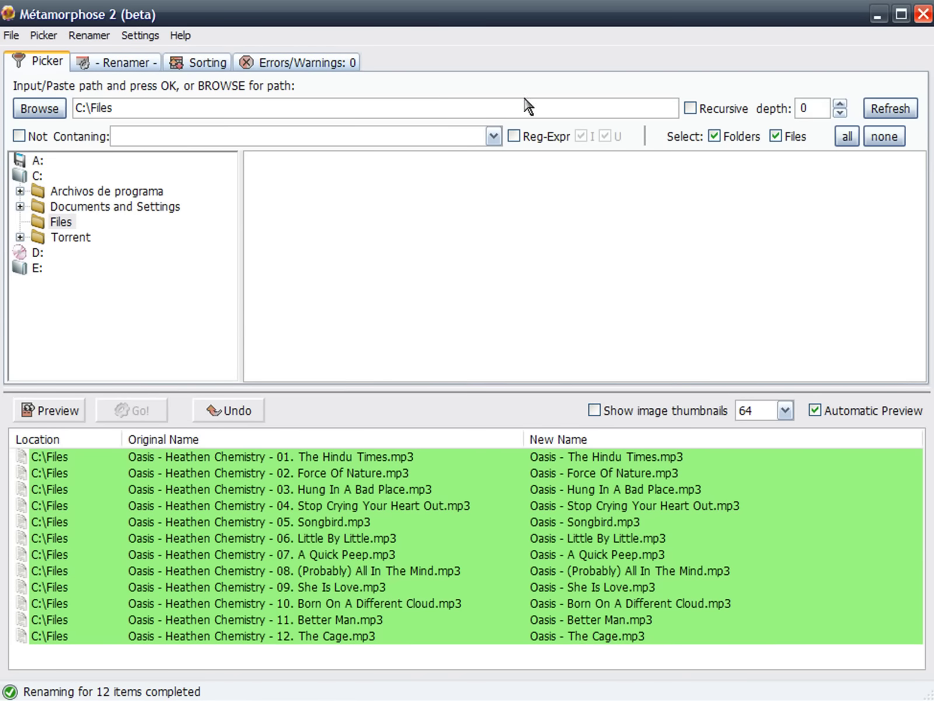
pyautogui.click(889, 111)
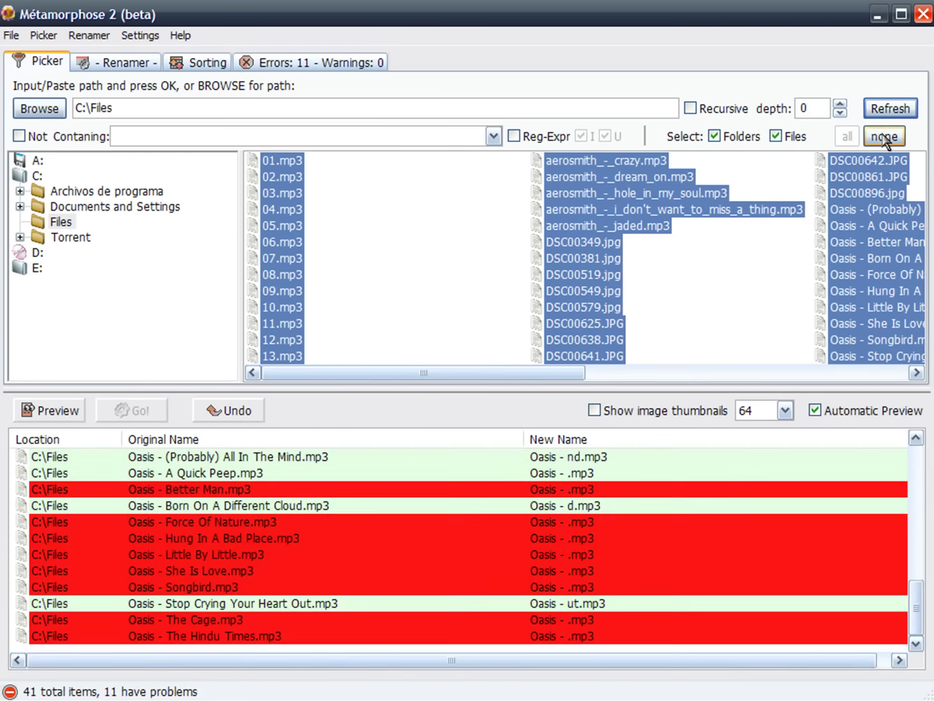
pyautogui.click(885, 137)
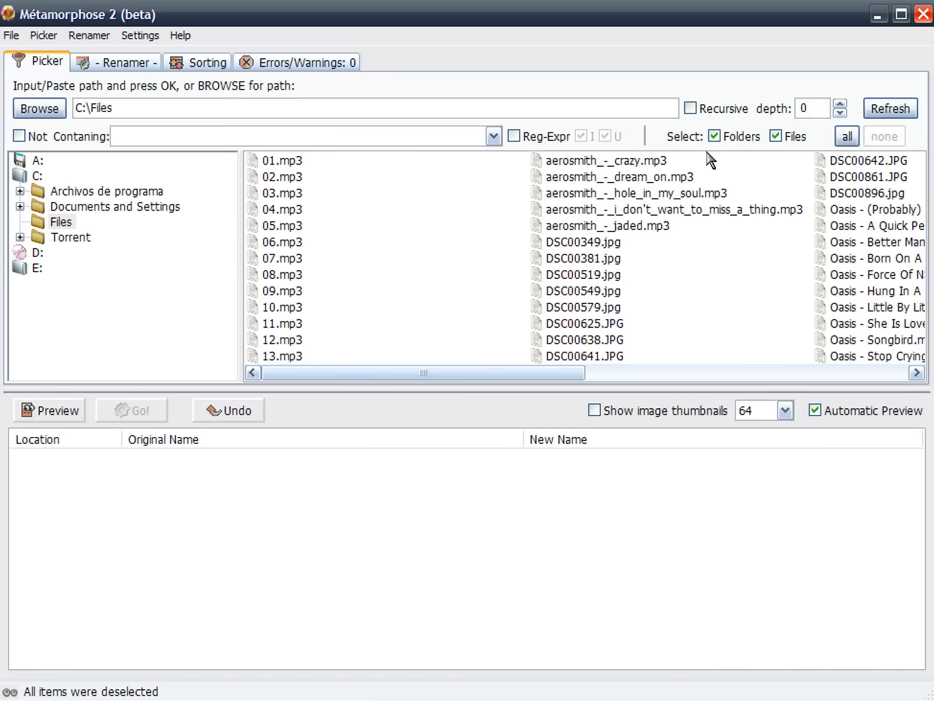
pyautogui.moveTo(707, 161); pyautogui.dragTo(624, 233)
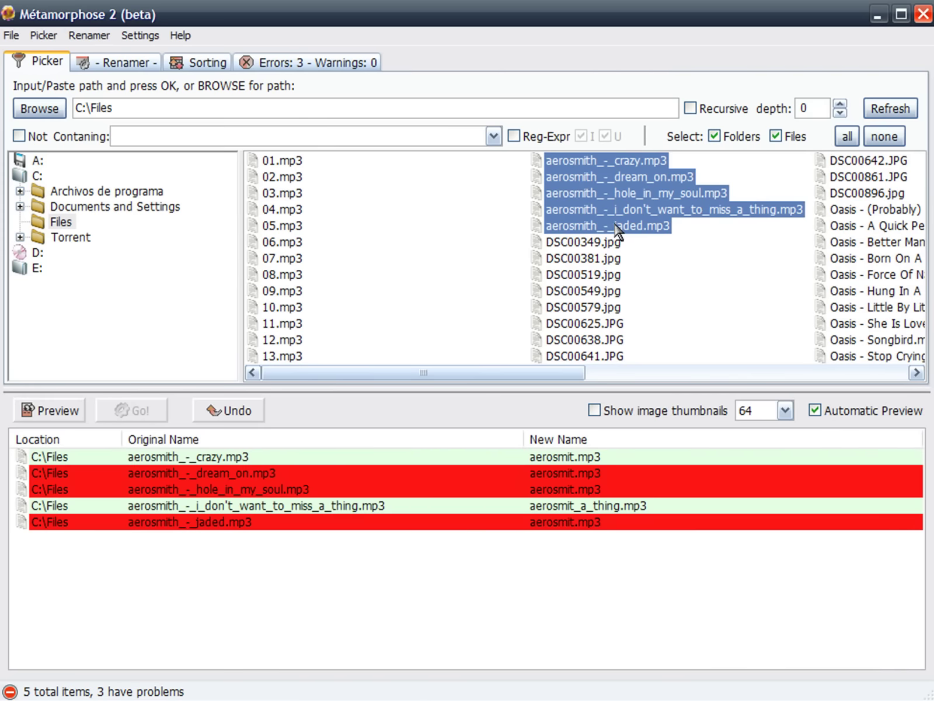
# Destroy all renaming operations left over from the Oasis files.
pyautogui.click(140, 62)
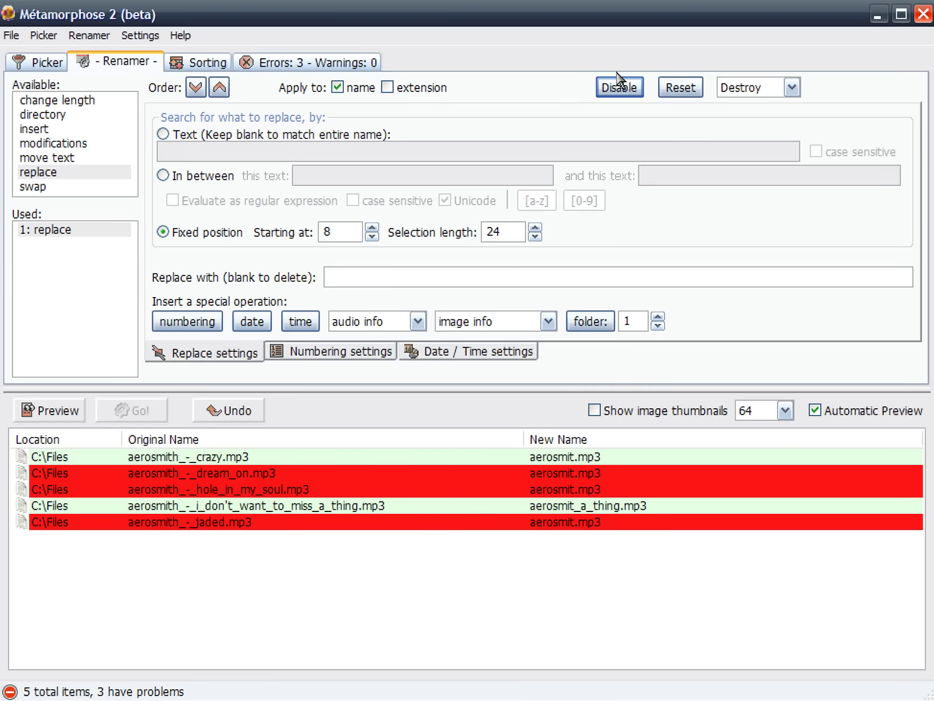
pyautogui.click(743, 87)
pyautogui.click(747, 120)
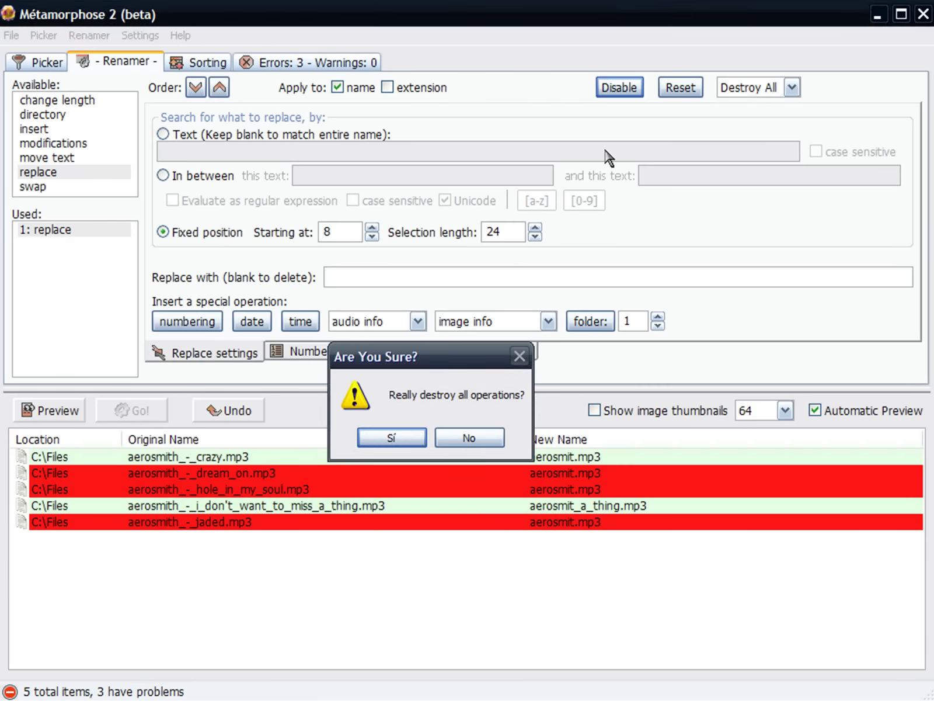
pyautogui.click(392, 437)
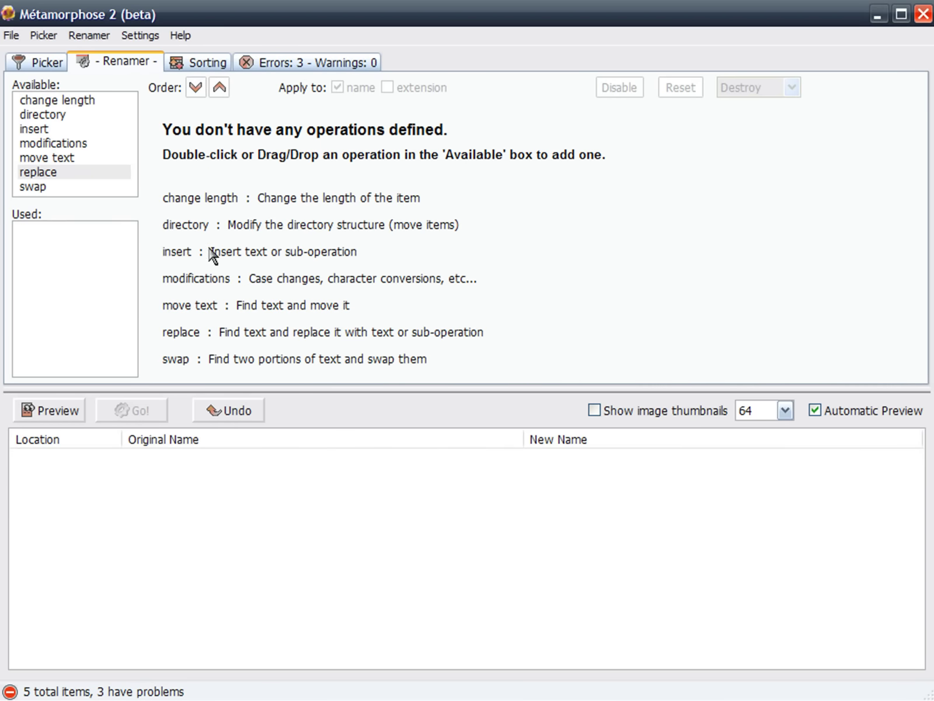
# Add a replace operation that changes every underscore in the aerosmith file names to a space.
pyautogui.doubleClick(66, 173)
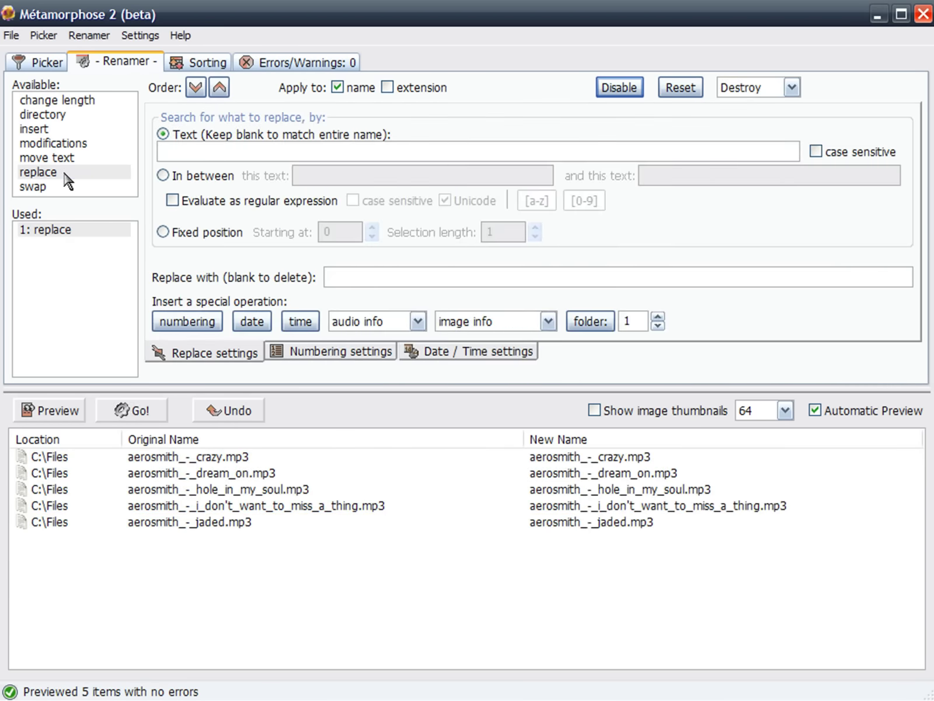
pyautogui.click(174, 154)
pyautogui.write('_')
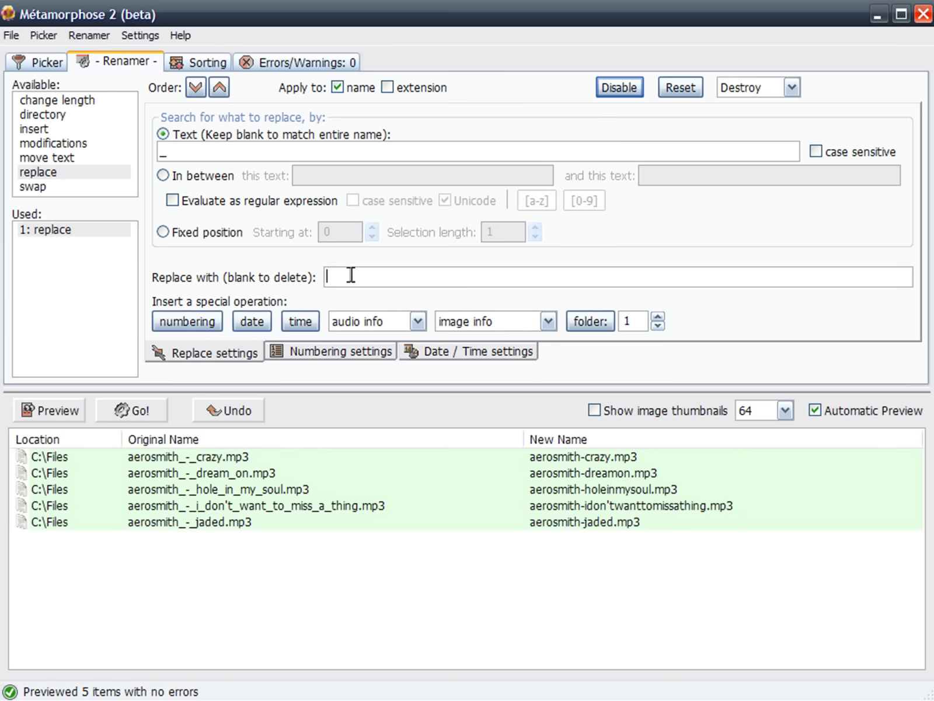
# Add a modifications operation with the case changed to Title Style and run the renaming on the aerosmith files.
pyautogui.doubleClick(69, 145)
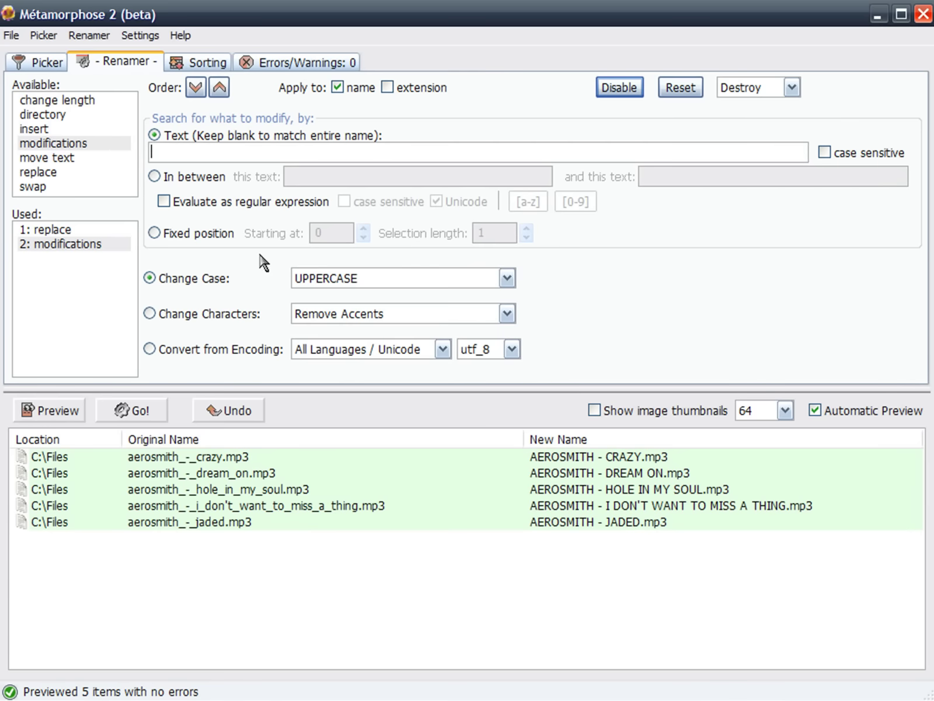
pyautogui.click(315, 272)
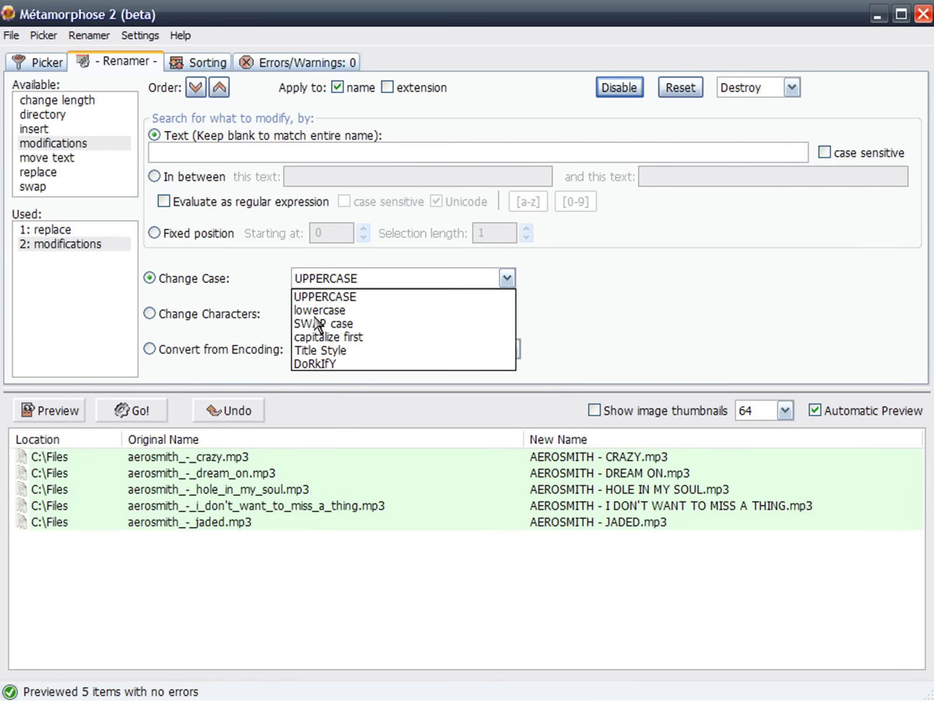
pyautogui.click(316, 350)
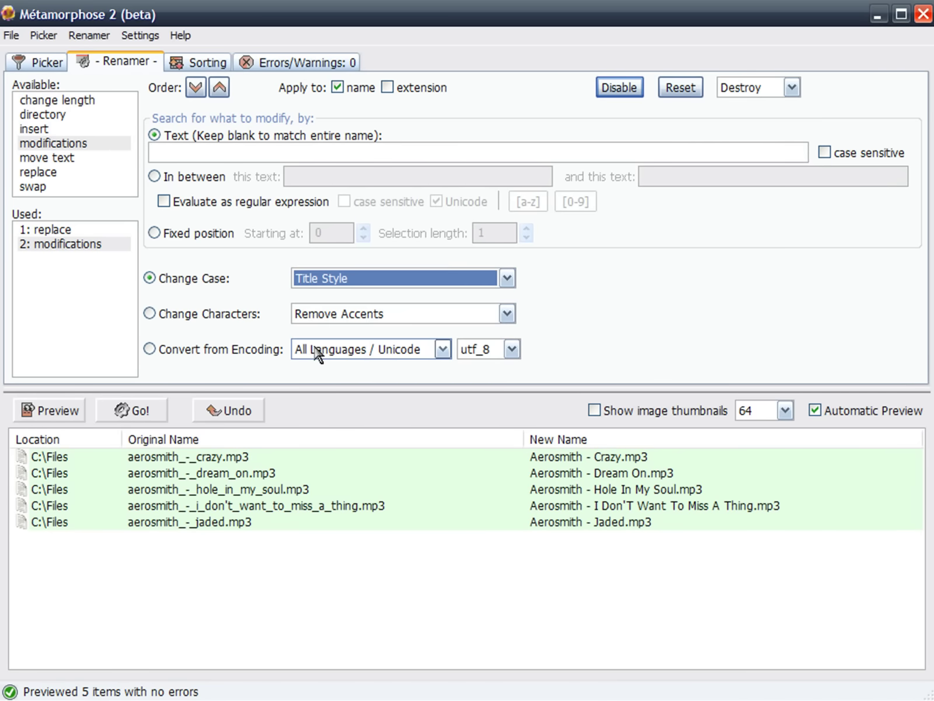
pyautogui.click(151, 410)
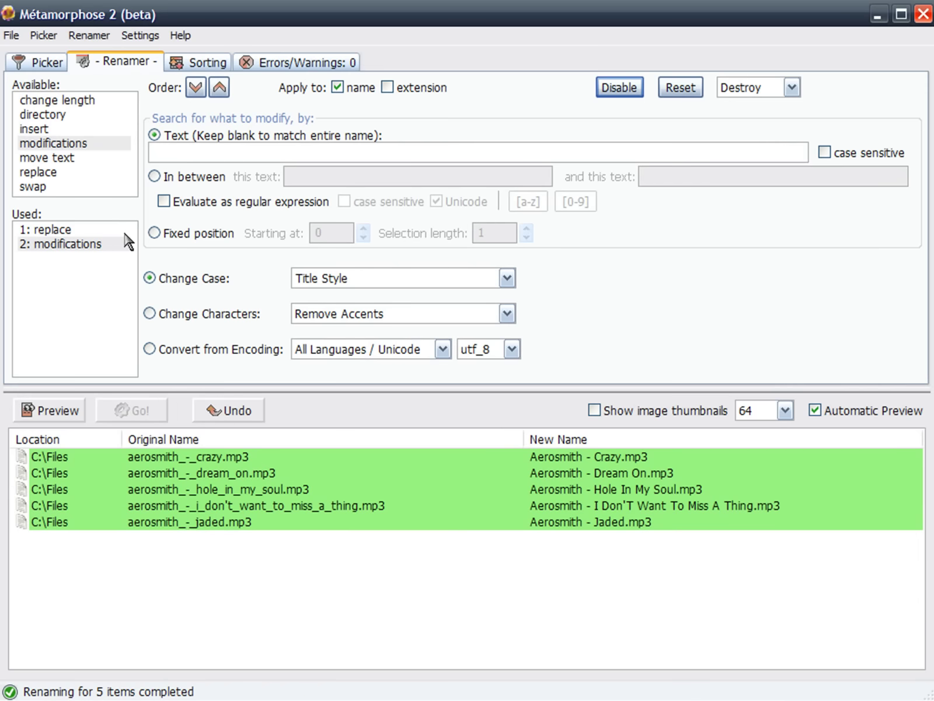
# Reload the C:\Files listing and select only the files 01.mp3 to 13.mp3.
pyautogui.click(42, 63)
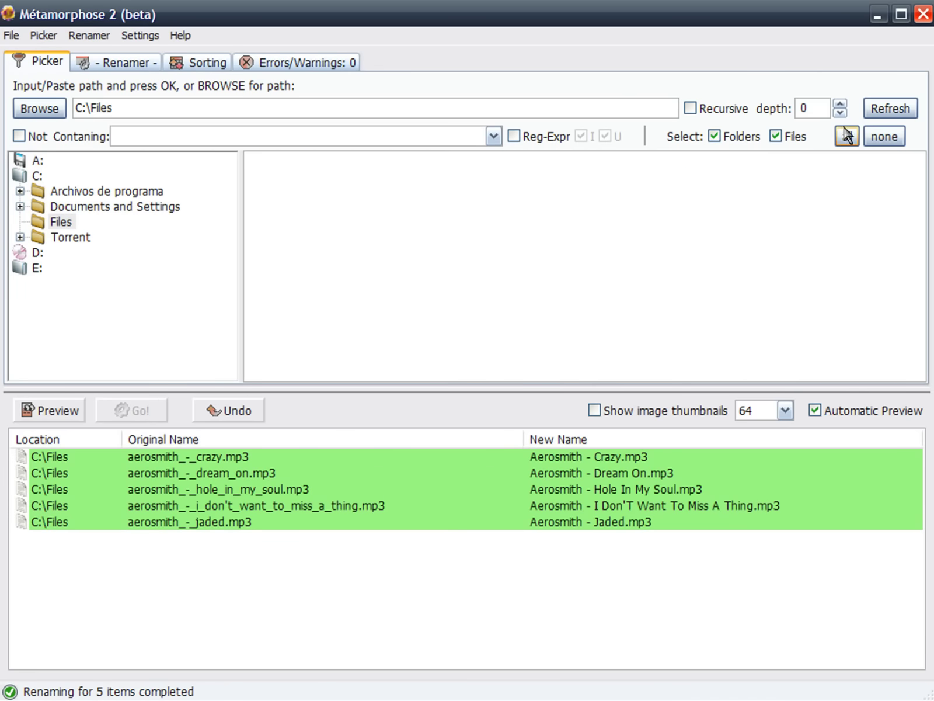
pyautogui.click(891, 109)
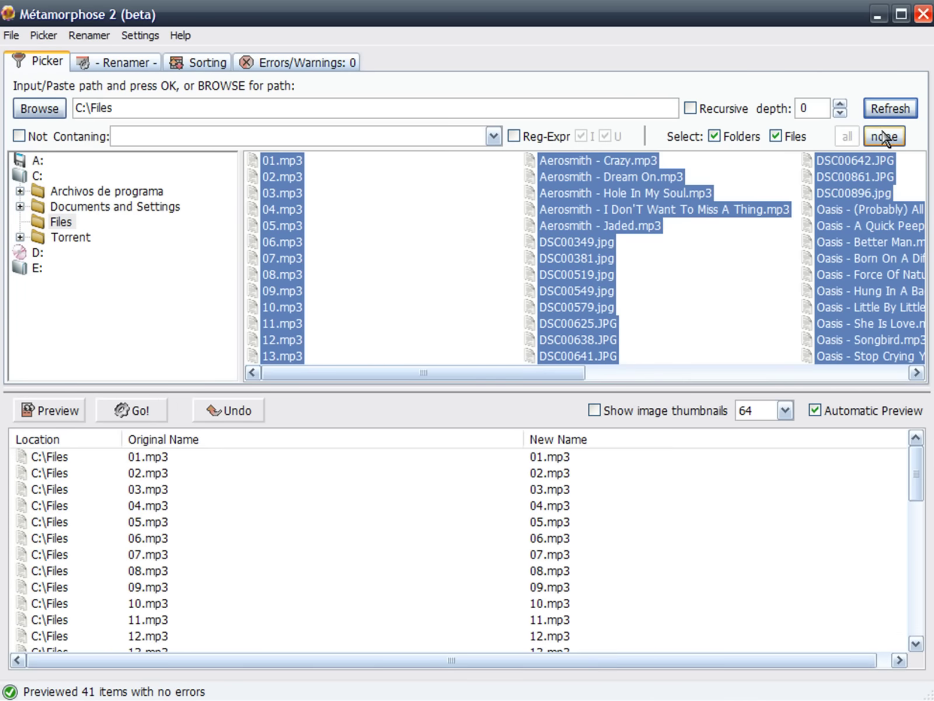
pyautogui.click(885, 137)
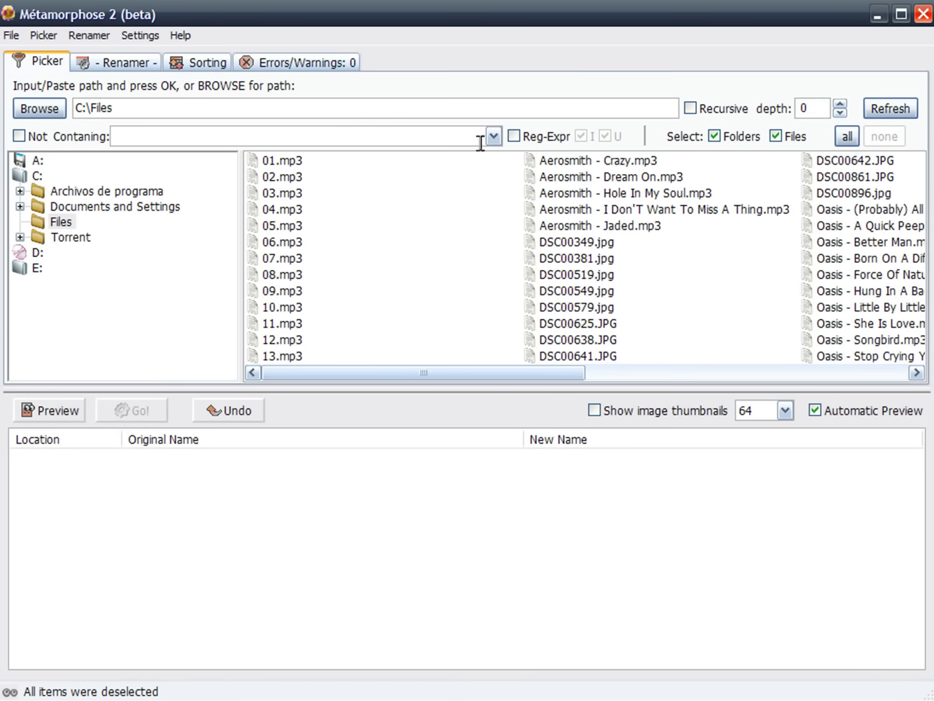
pyautogui.moveTo(430, 166); pyautogui.dragTo(292, 365)
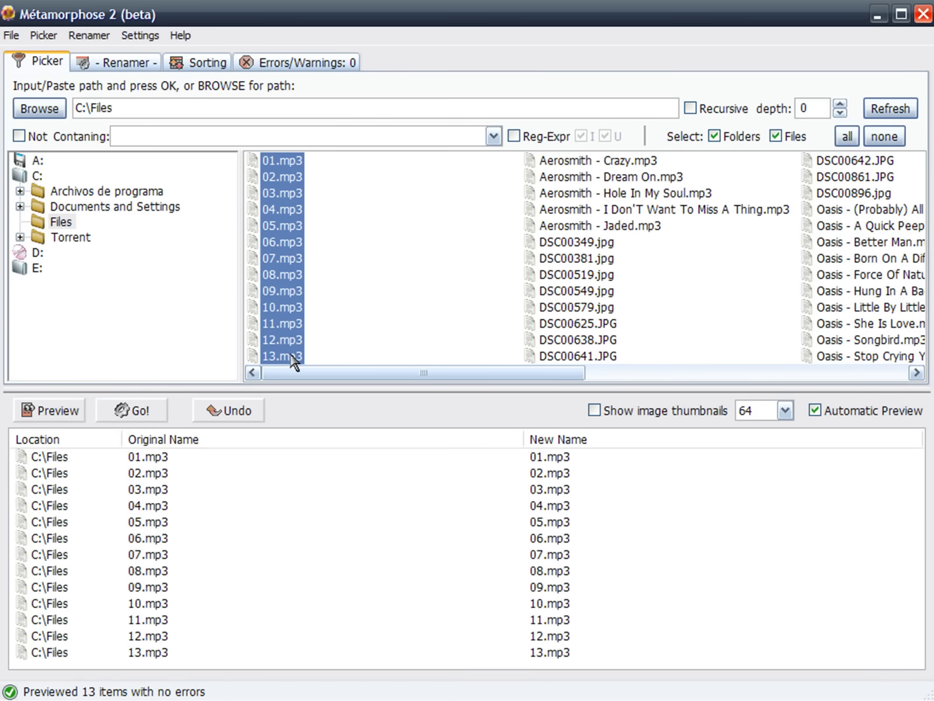
# Destroy the replace and modifications operations used for the aerosmith files.
pyautogui.click(108, 64)
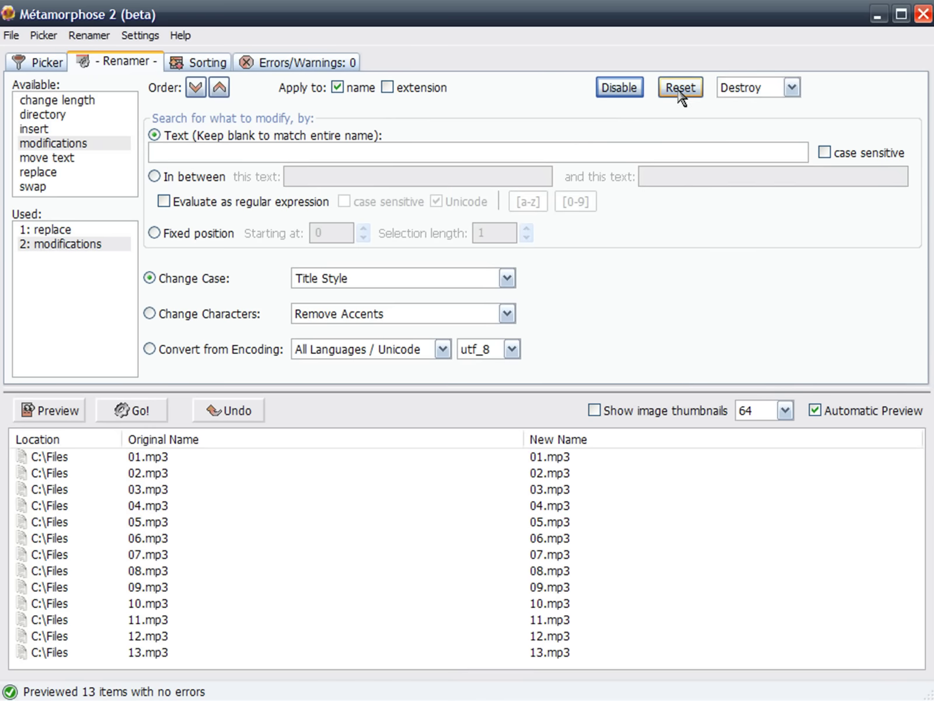
pyautogui.click(747, 92)
pyautogui.click(750, 120)
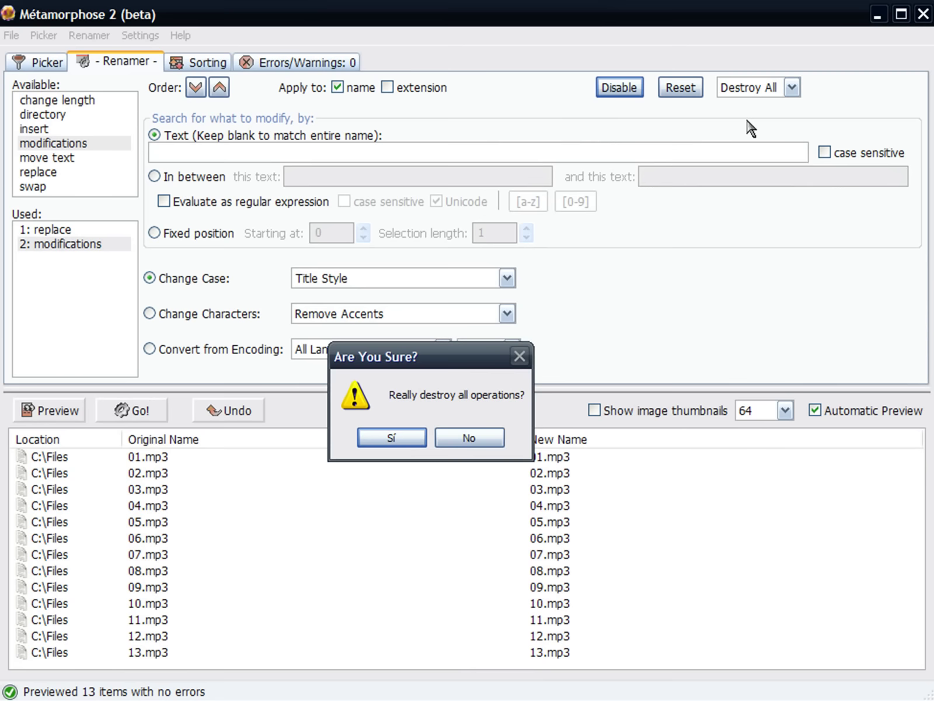
pyautogui.click(391, 438)
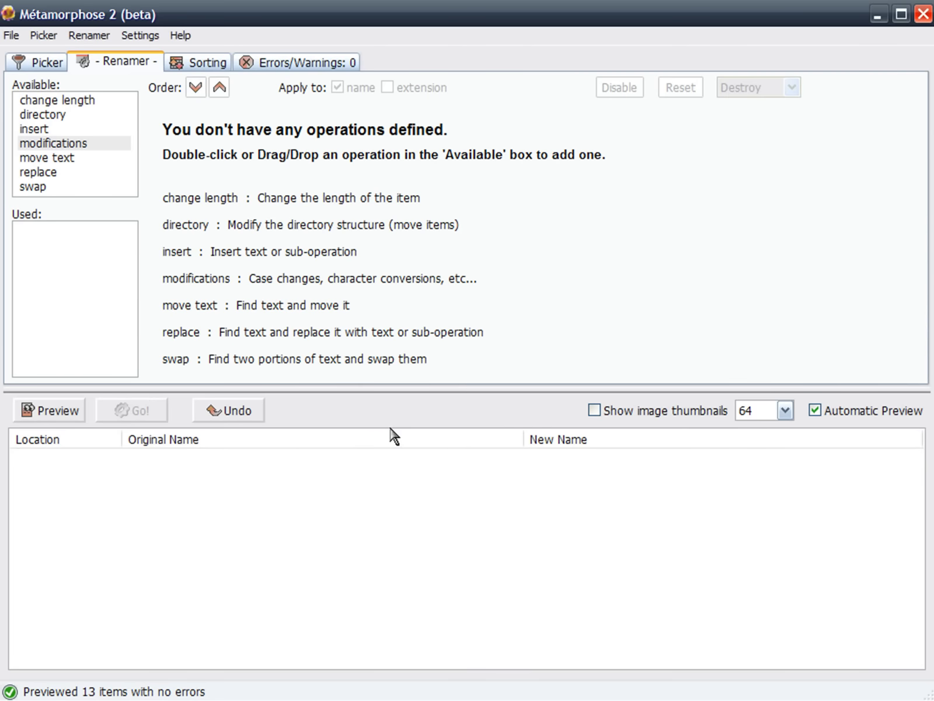
# Add an insert operation that prefixes the numbered files with the audio info ":artist: - :album:".
pyautogui.click(40, 130)
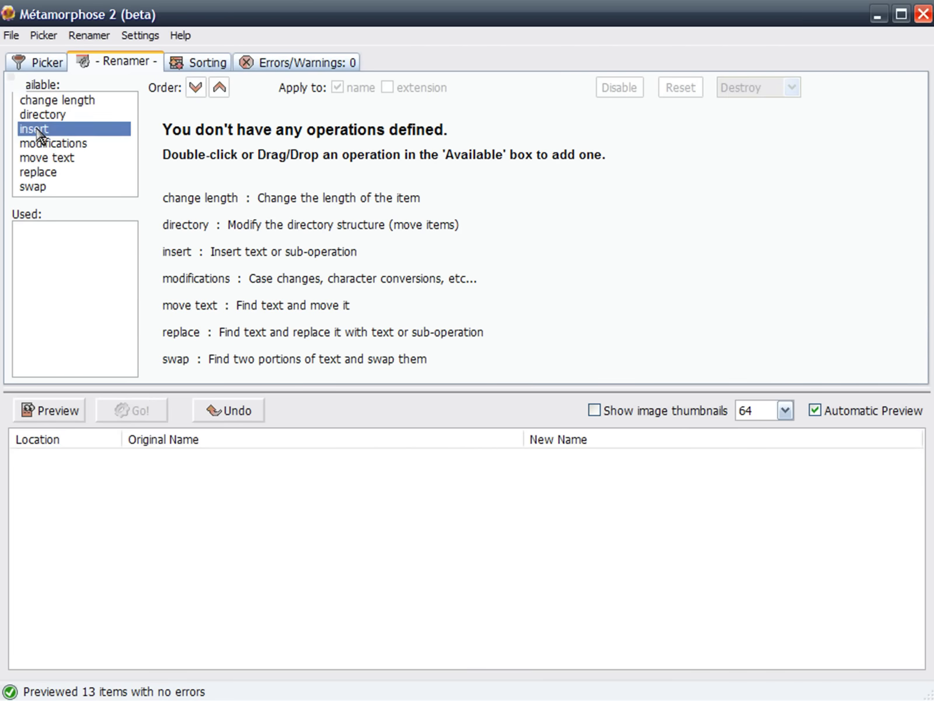
pyautogui.doubleClick(40, 131)
pyautogui.click(352, 138)
pyautogui.click(346, 169)
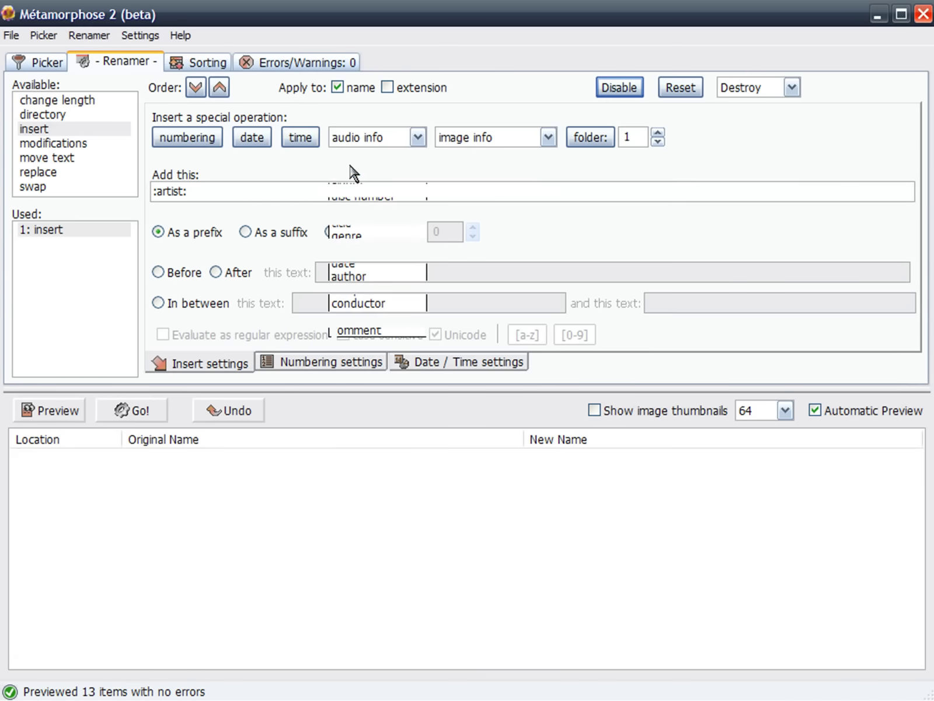
pyautogui.write('-')
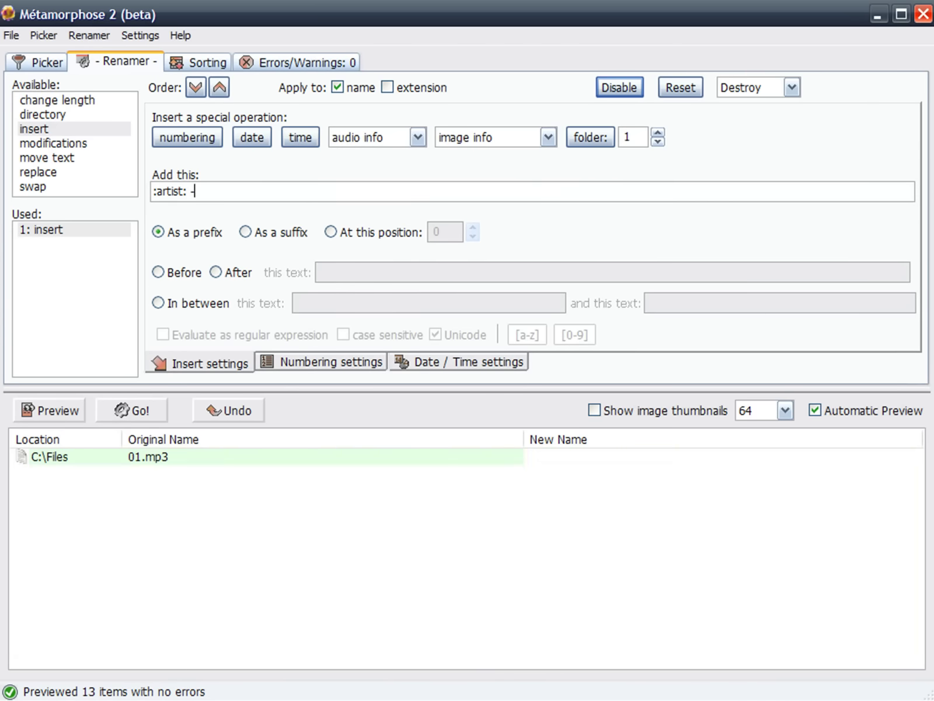
pyautogui.click(380, 143)
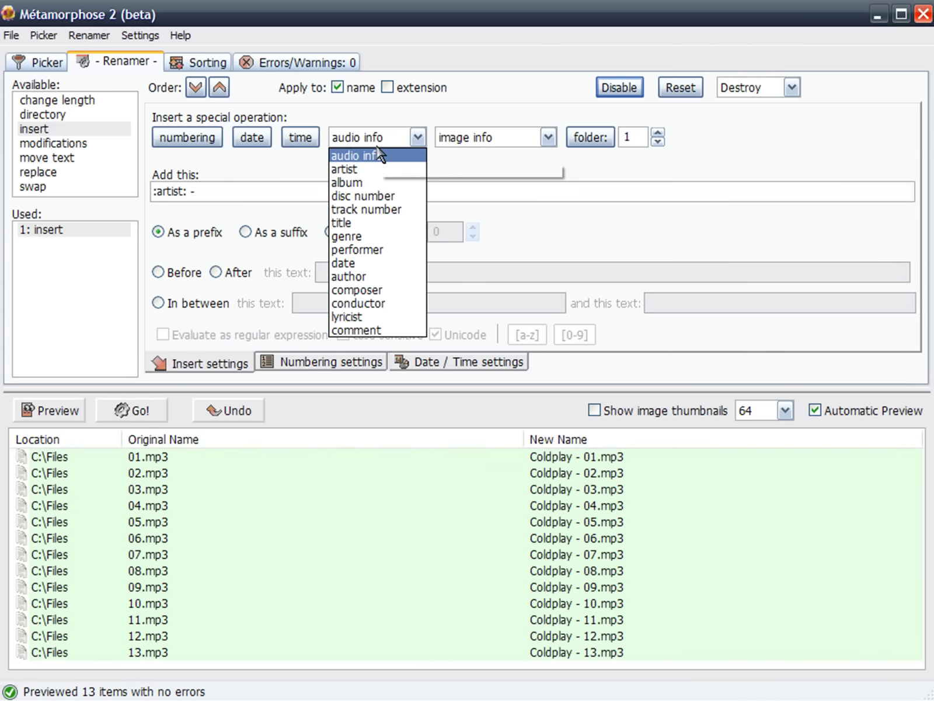
pyautogui.click(346, 182)
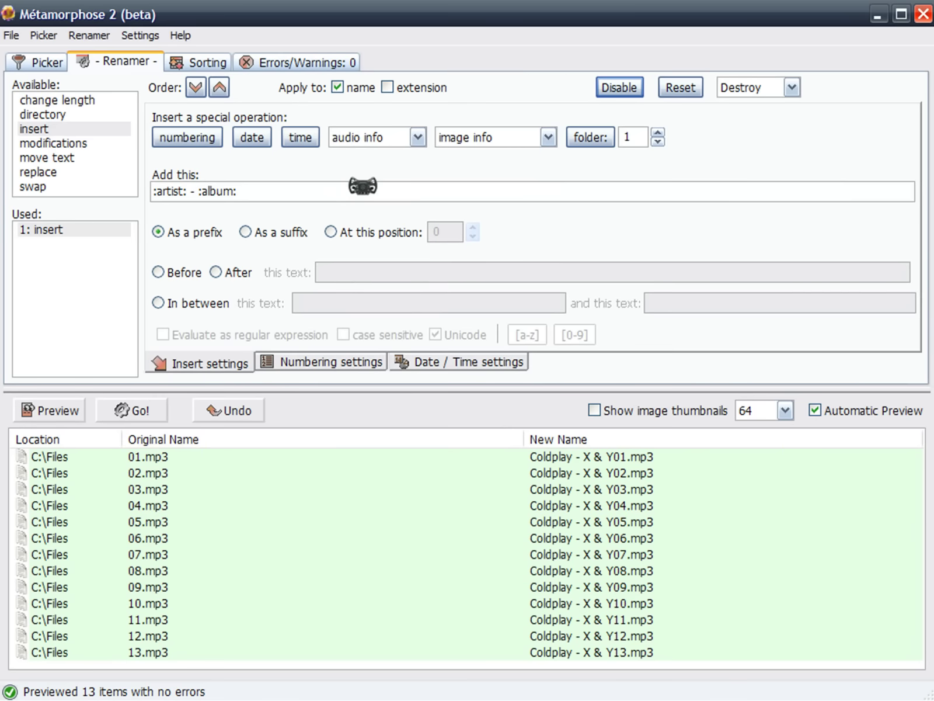
# Complete the prefix as ":artist: - :album: - " and add a second insert operation that appends ". :title:" as a suffix.
pyautogui.write('-')
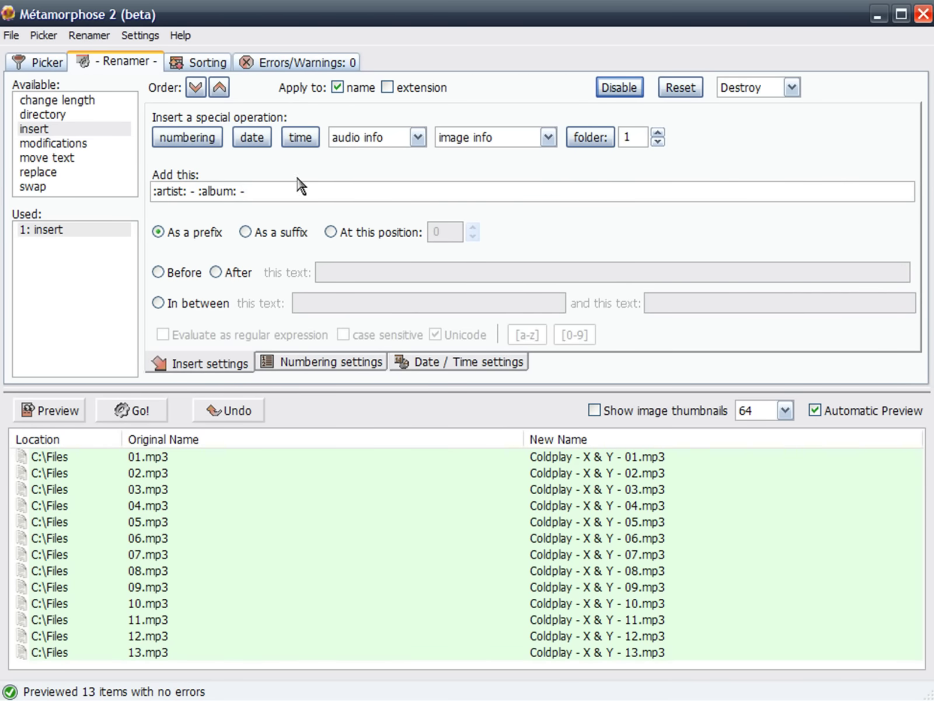
pyautogui.click(52, 138)
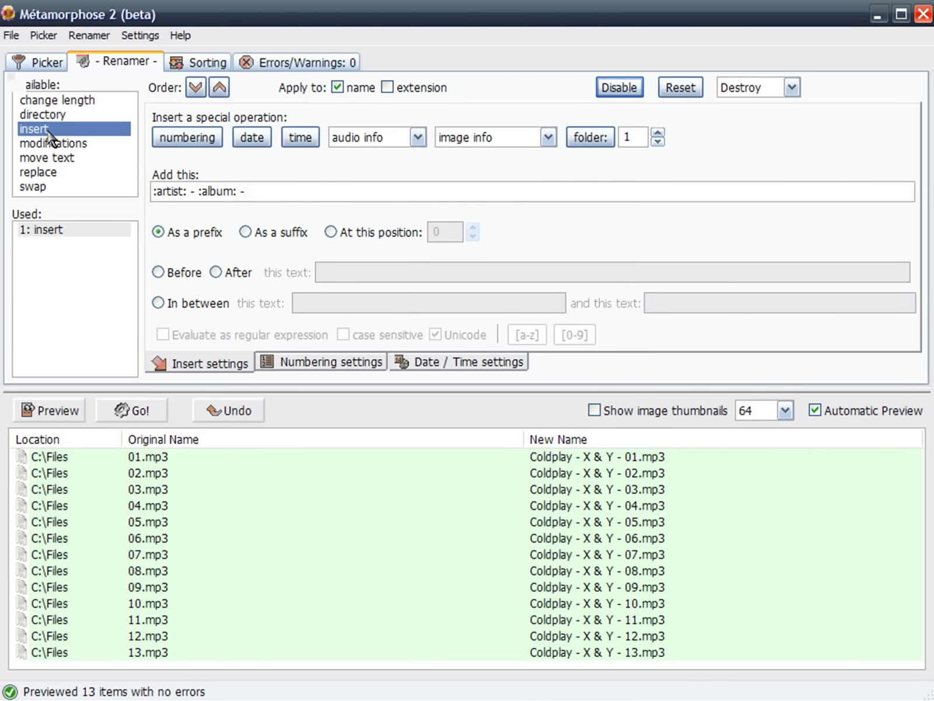
pyautogui.doubleClick(53, 138)
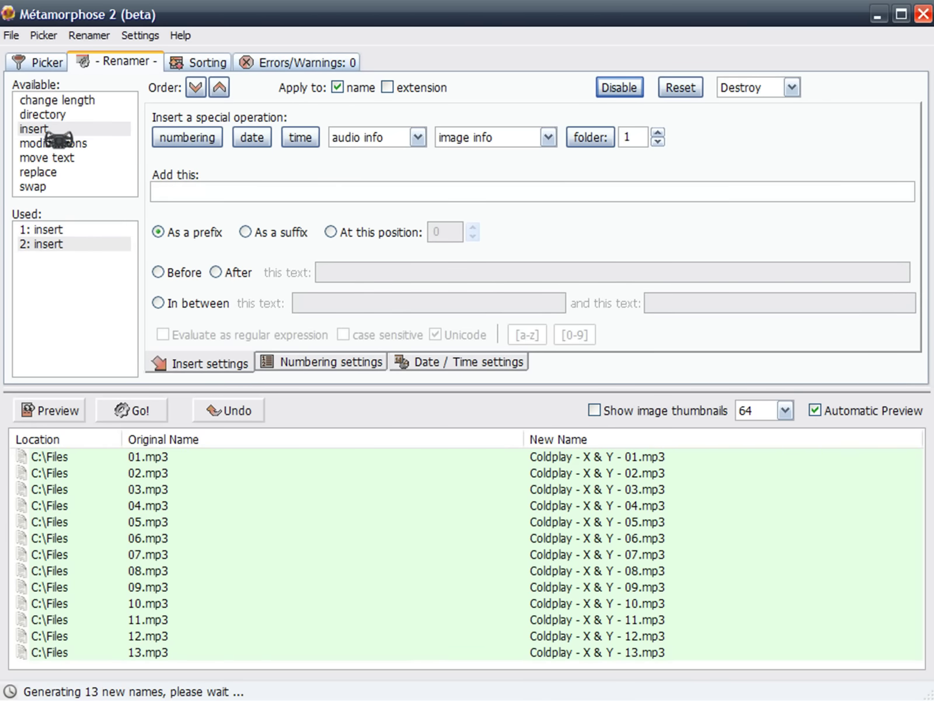
pyautogui.click(352, 143)
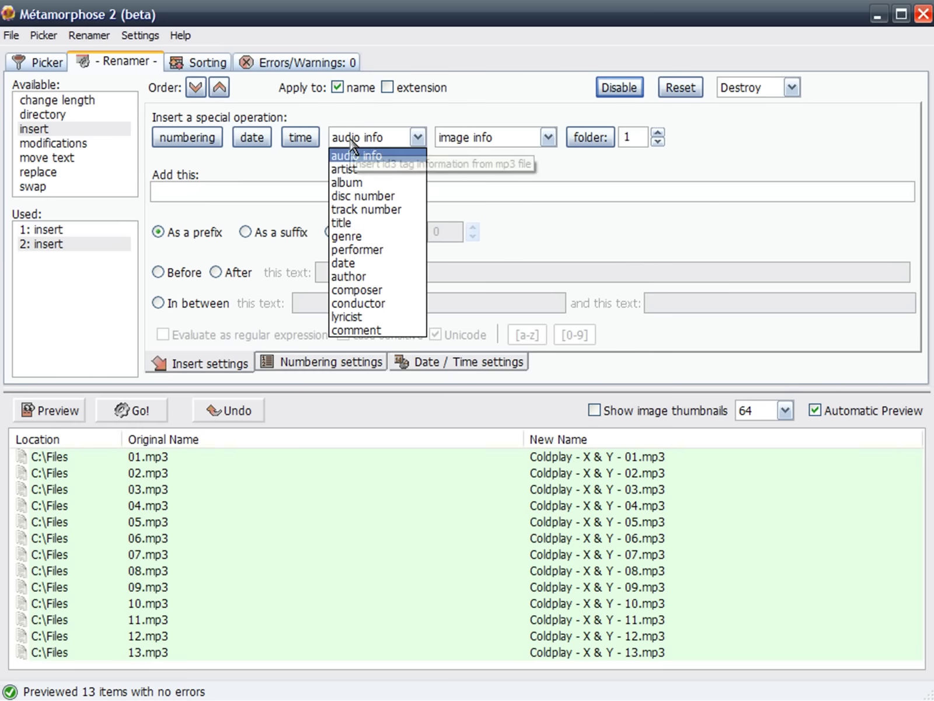
pyautogui.click(349, 222)
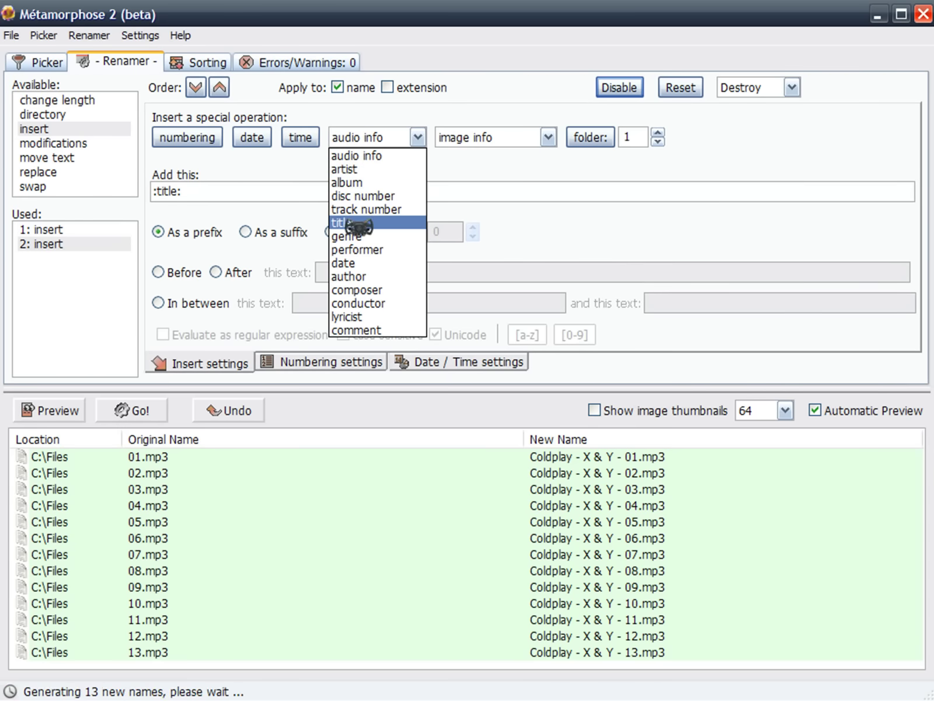
pyautogui.click(247, 233)
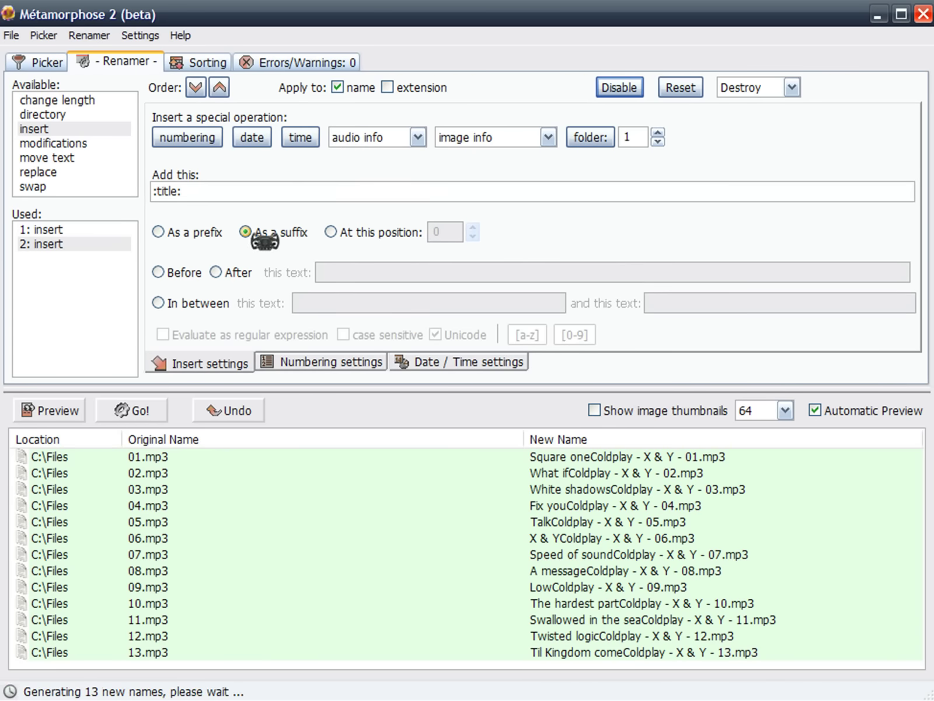
pyautogui.click(153, 191)
pyautogui.write('.')
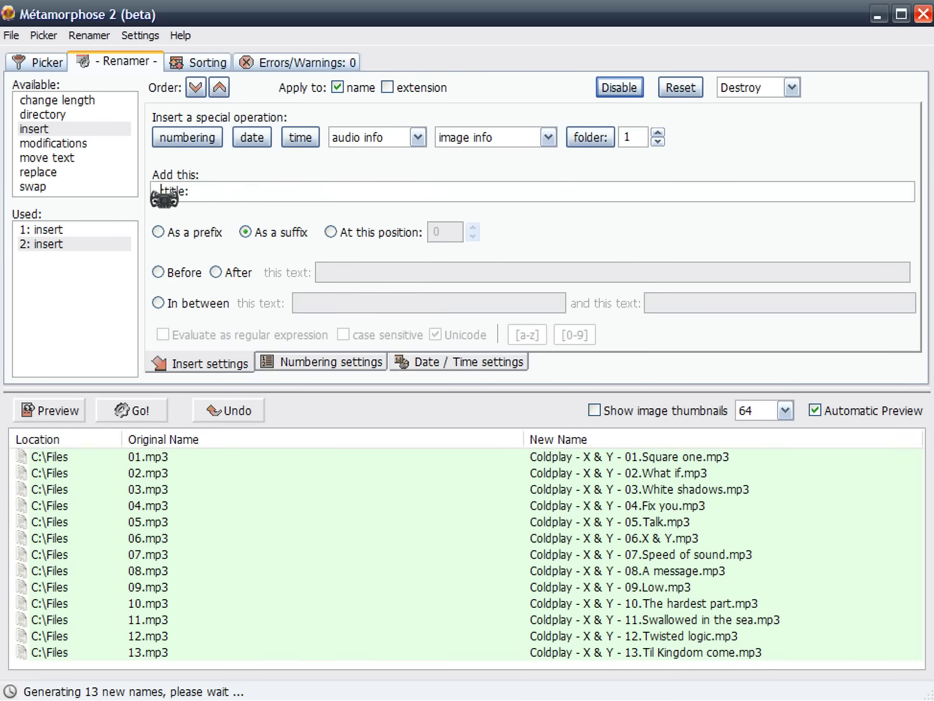
# Add a modifications operation that changes the case of the entire name to Title Style.
pyautogui.doubleClick(59, 143)
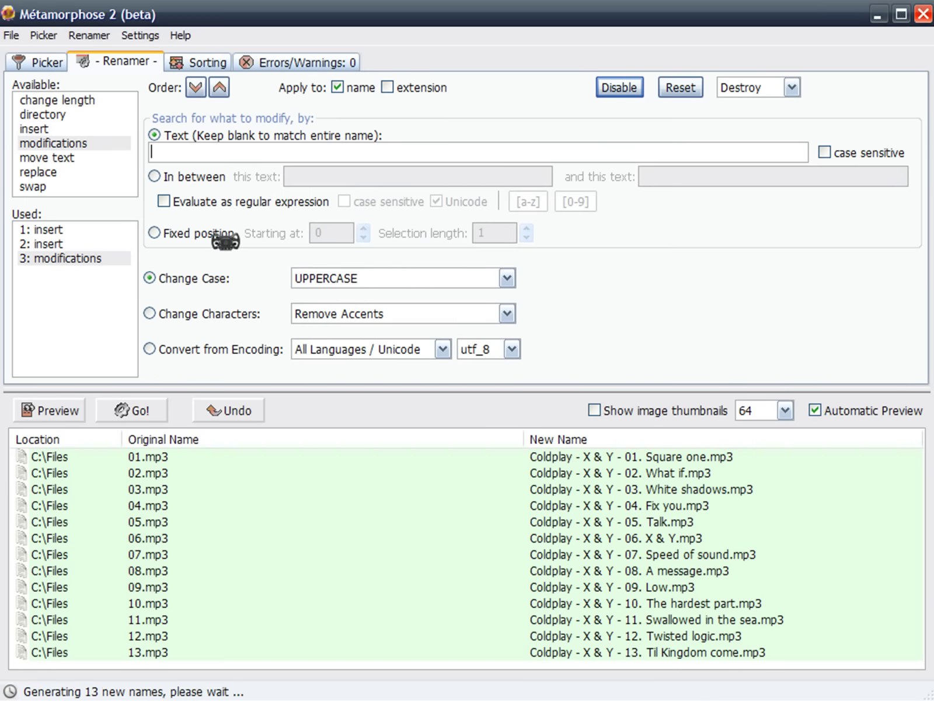
pyautogui.click(317, 278)
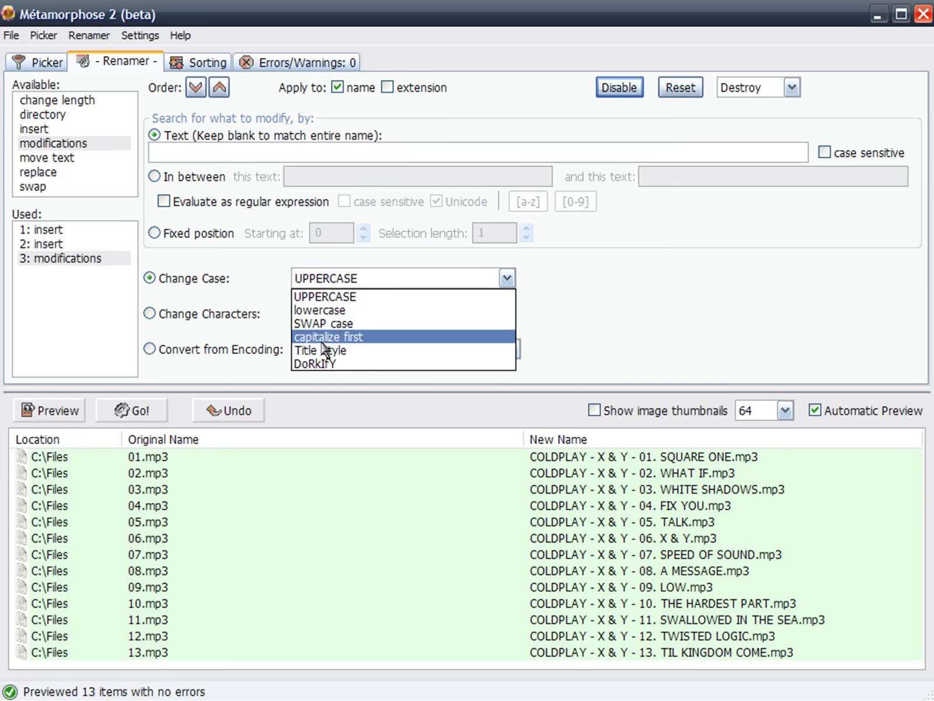
pyautogui.click(327, 351)
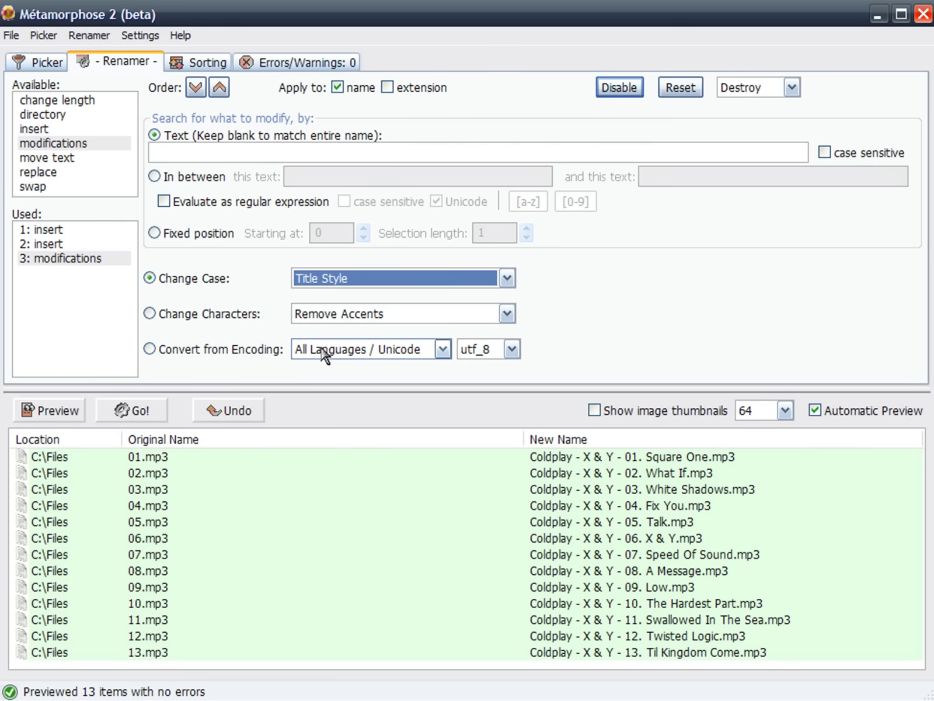
# Save the current renaming setup as a configuration file named album.
pyautogui.click(11, 35)
pyautogui.click(33, 80)
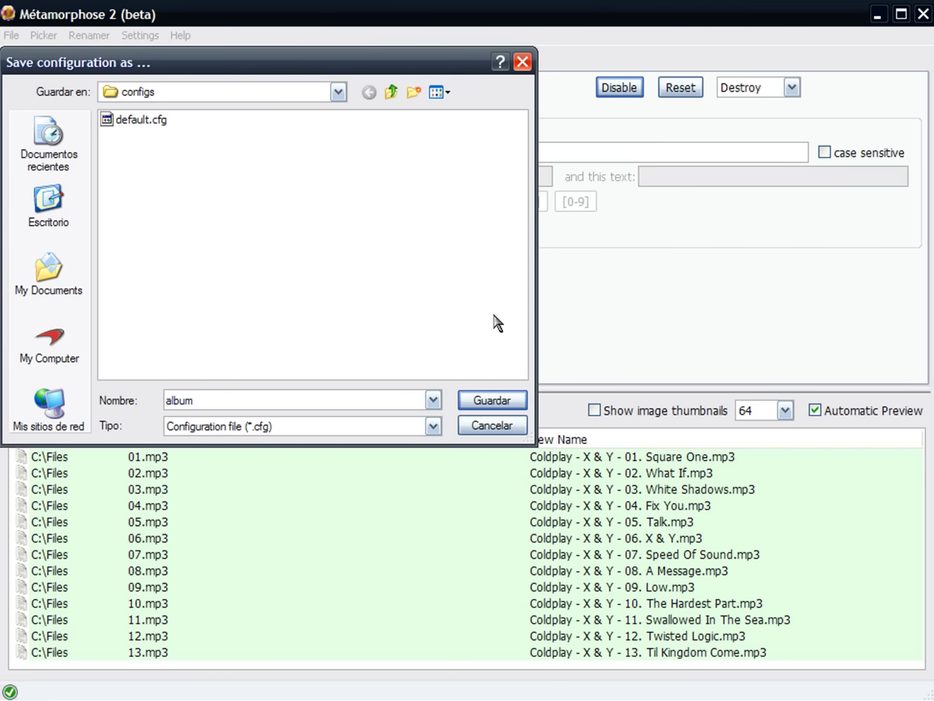
pyautogui.click(484, 400)
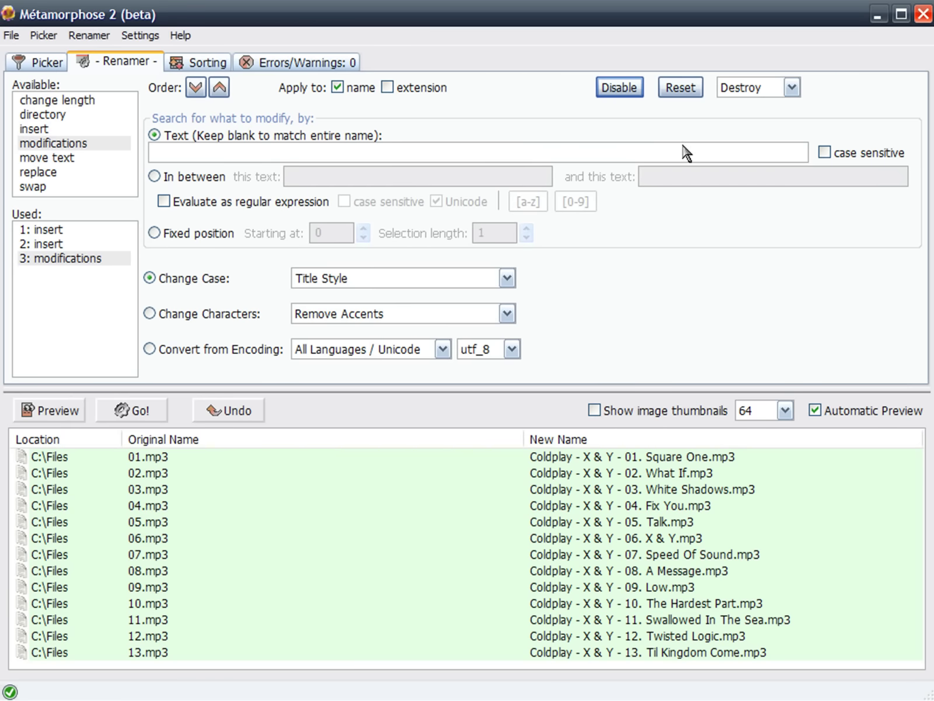
# Destroy all the defined insert and modifications operations and confirm the removal.
pyautogui.click(753, 89)
pyautogui.click(748, 119)
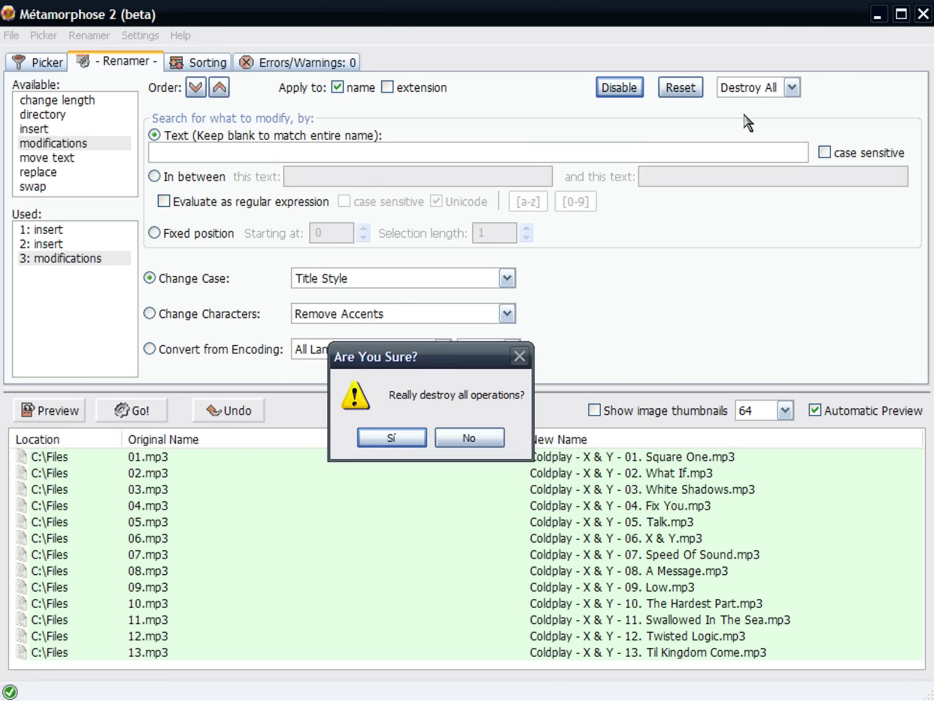
pyautogui.click(398, 438)
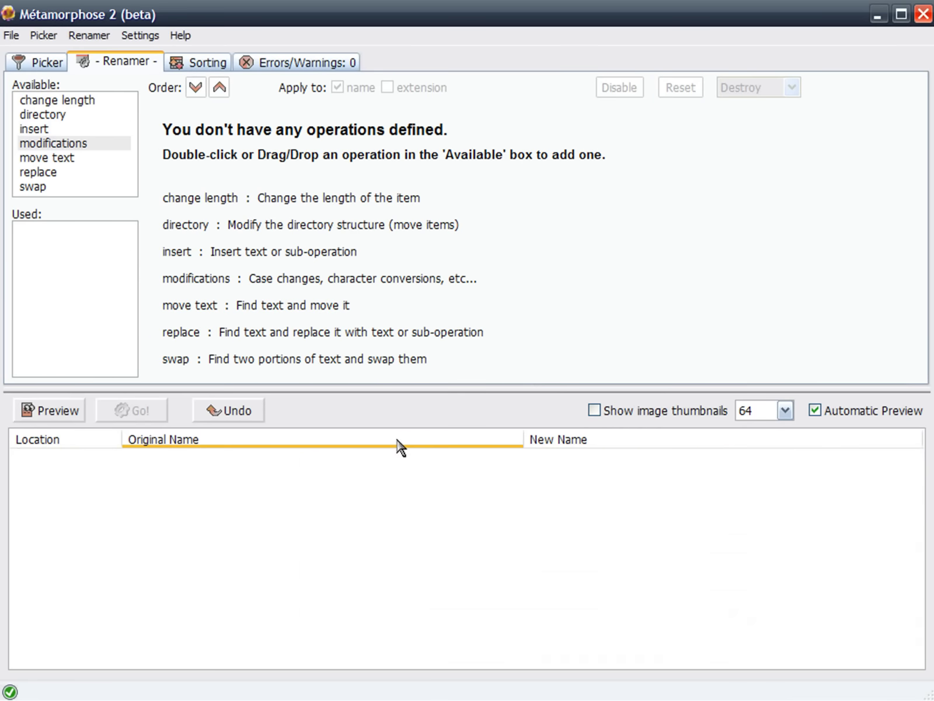
# Load the saved album configuration to restore the renaming operations.
pyautogui.click(13, 37)
pyautogui.click(26, 63)
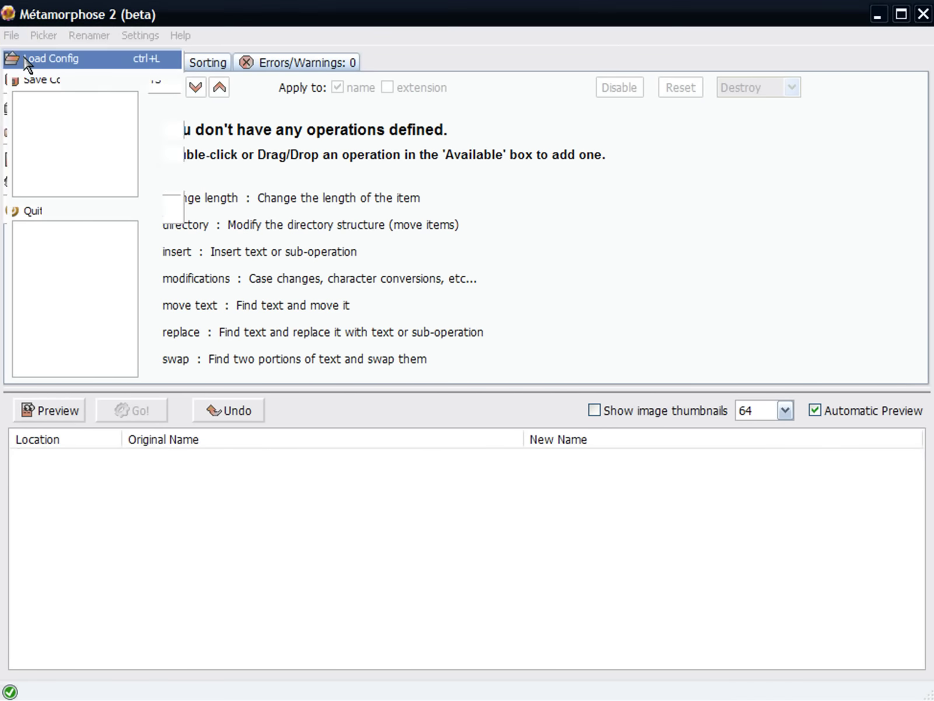
pyautogui.doubleClick(124, 121)
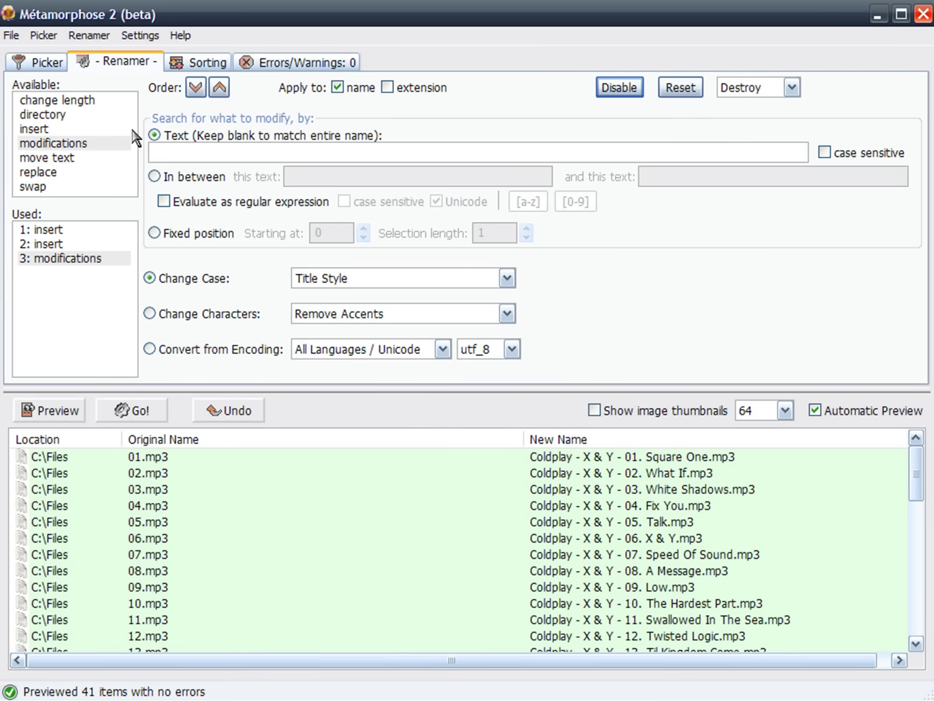
# Select only the files 01.mp3 to 13.mp3 and run the renaming on them.
pyautogui.click(42, 62)
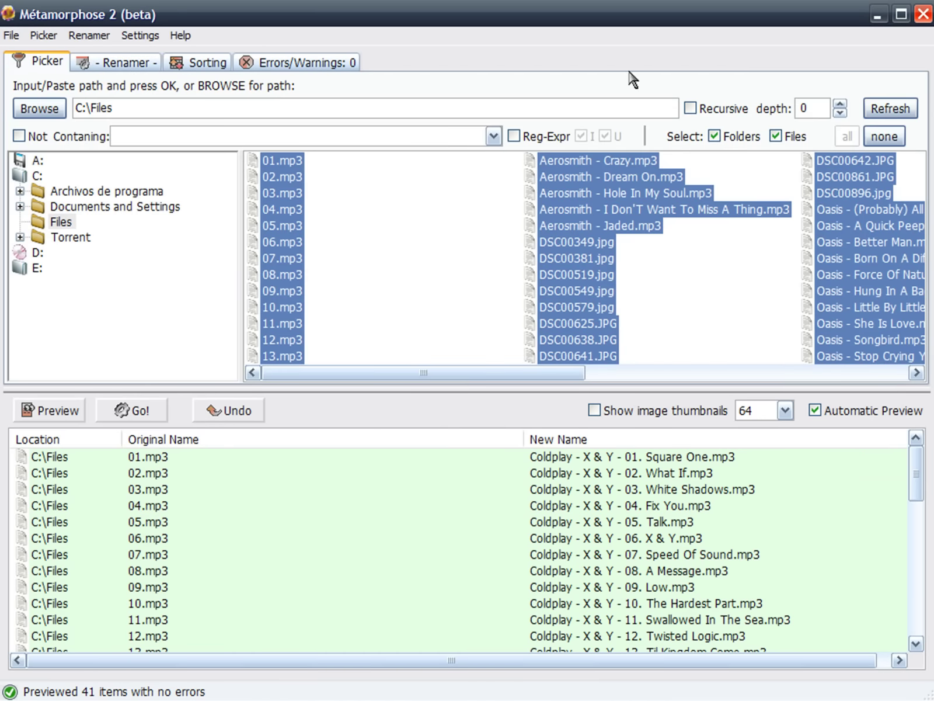
pyautogui.click(883, 136)
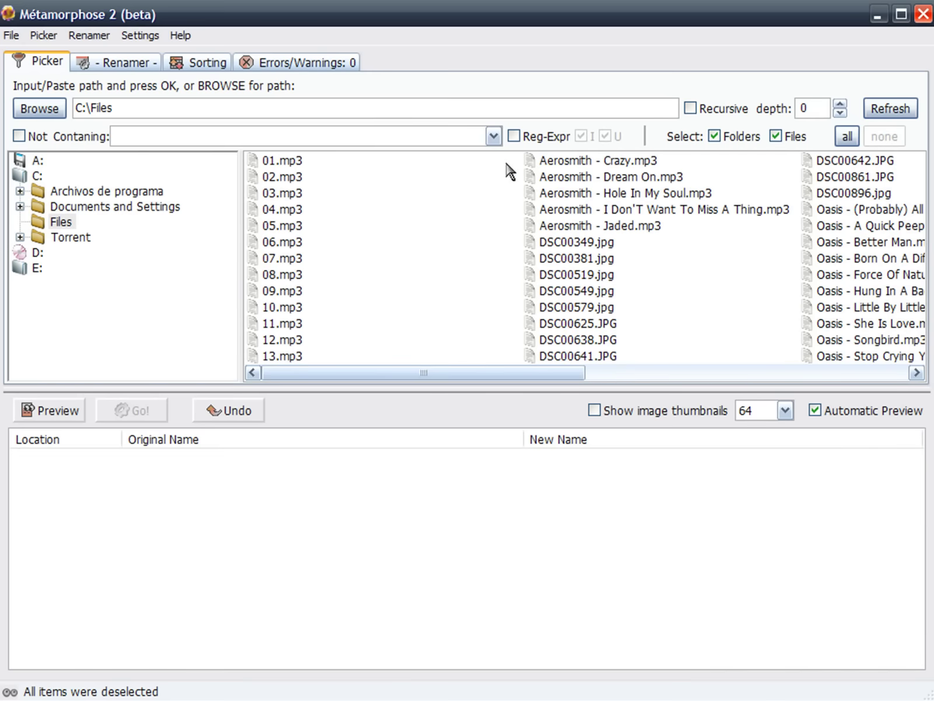
pyautogui.moveTo(419, 168); pyautogui.dragTo(282, 356)
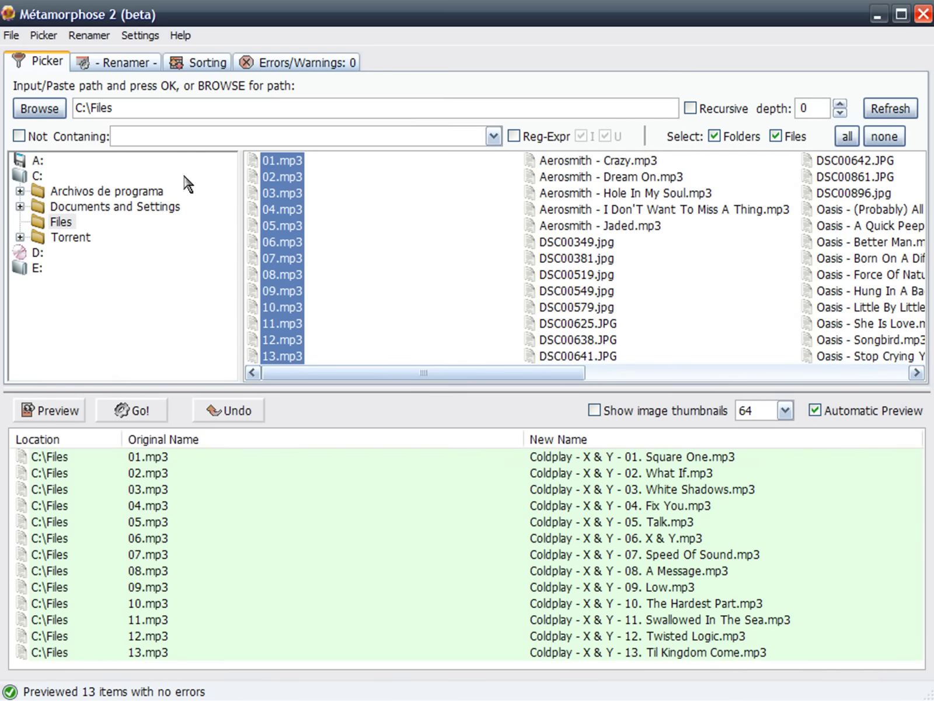
pyautogui.click(120, 62)
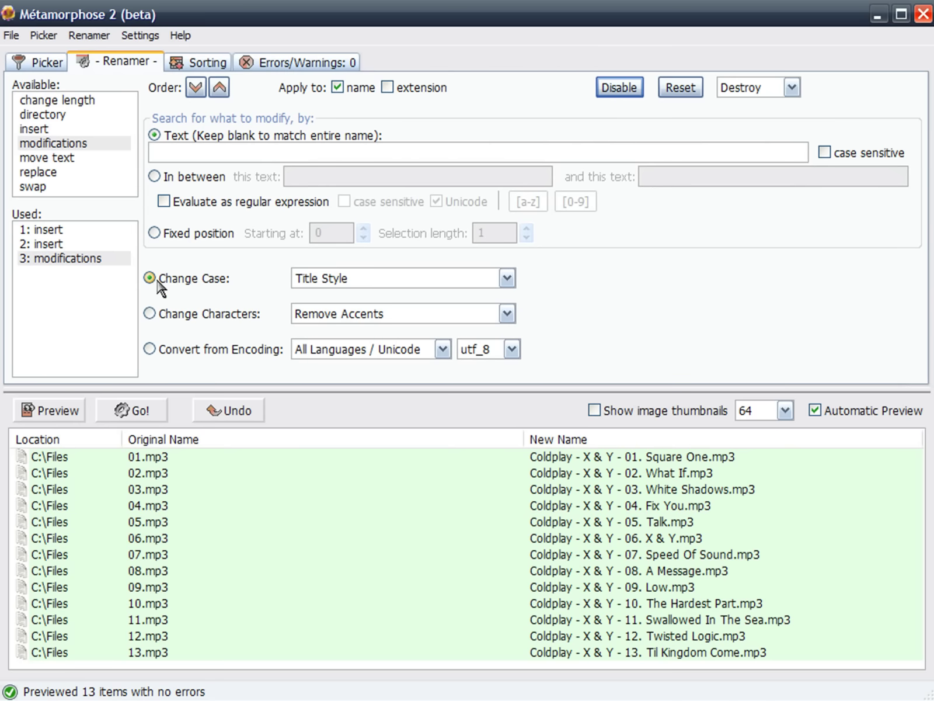
pyautogui.click(124, 411)
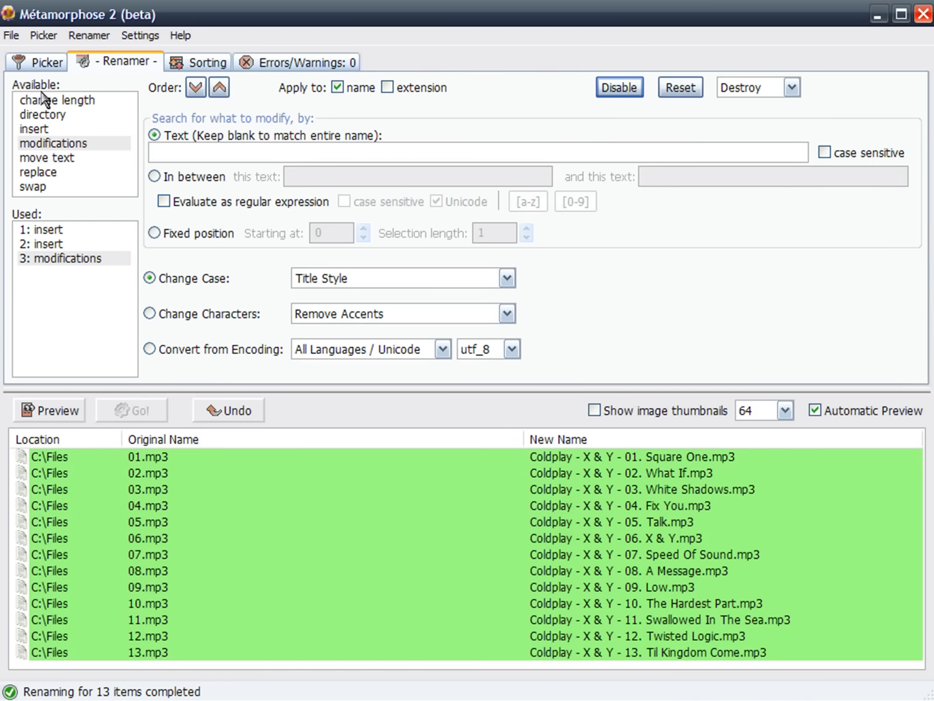
# Reload the C:\Files listing and view the DSC photos with image thumbnails temporarily shown.
pyautogui.click(47, 63)
pyautogui.click(889, 109)
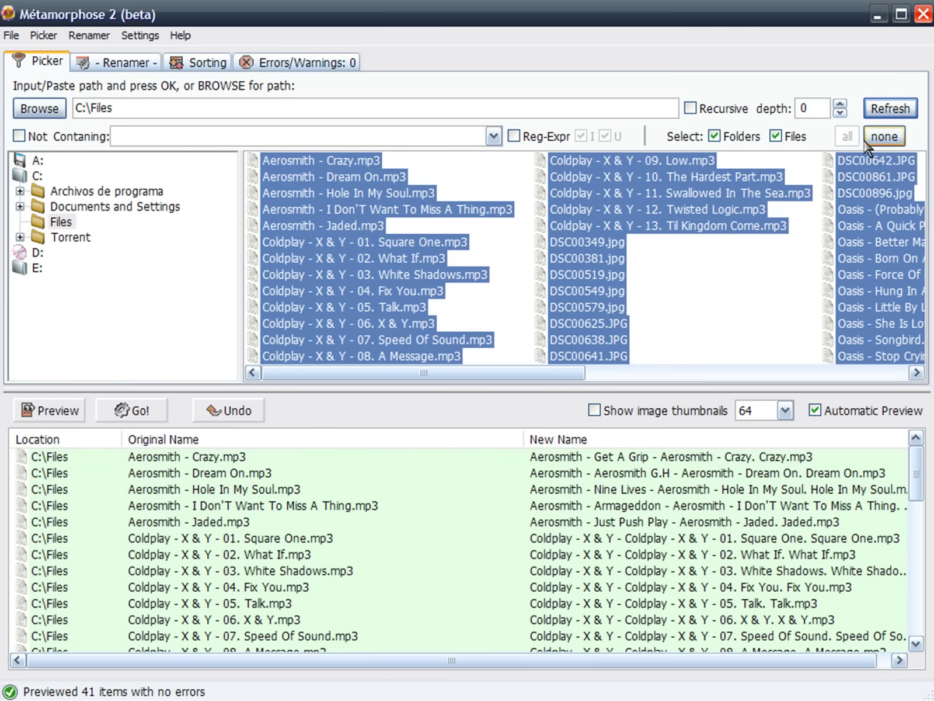
pyautogui.click(636, 411)
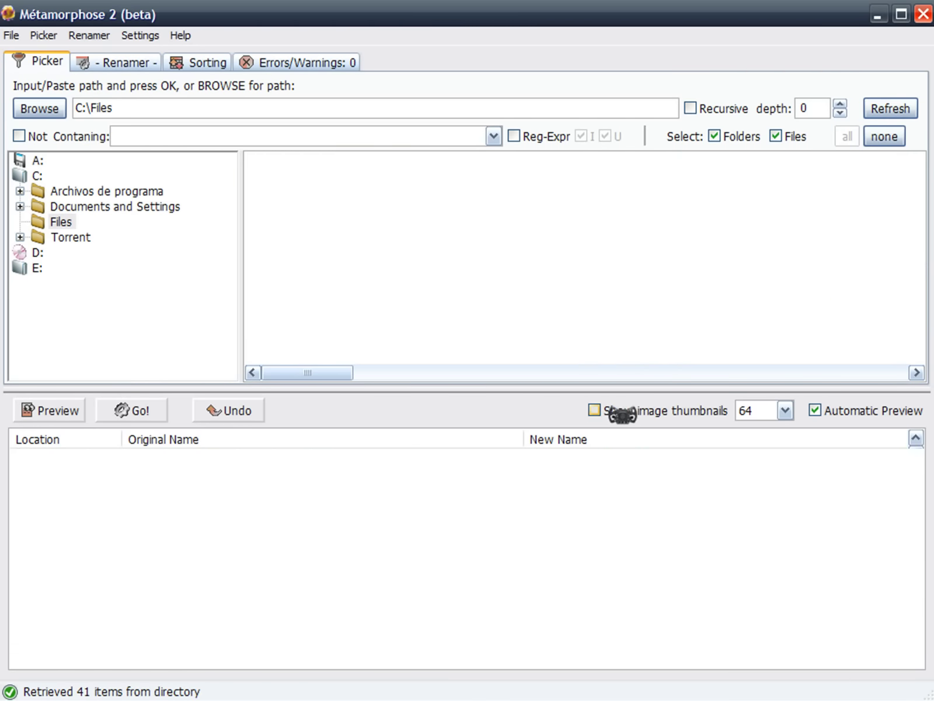
pyautogui.moveTo(333, 374); pyautogui.dragTo(659, 384)
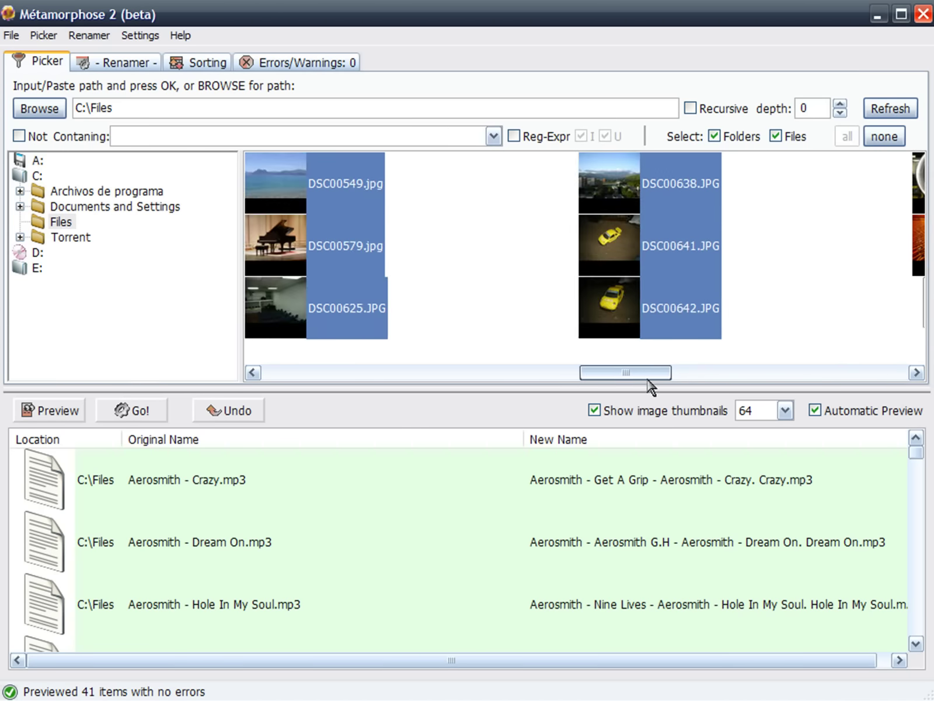
pyautogui.click(613, 416)
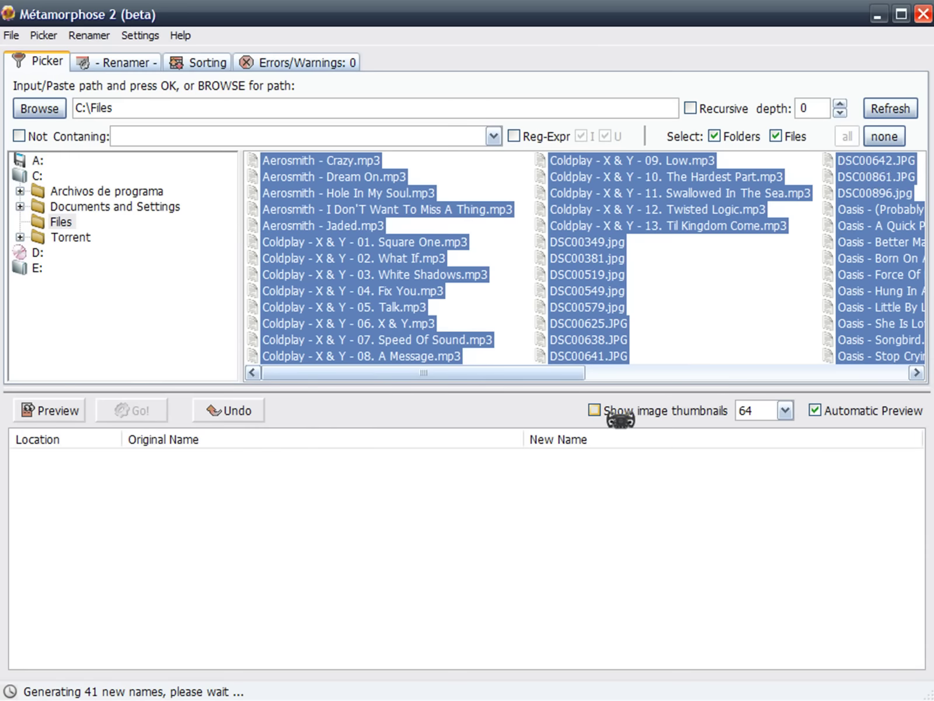
# Select only the photo files from DSC00349.jpg to DSC00896.jpg.
pyautogui.click(886, 139)
pyautogui.moveTo(679, 244); pyautogui.dragTo(602, 363)
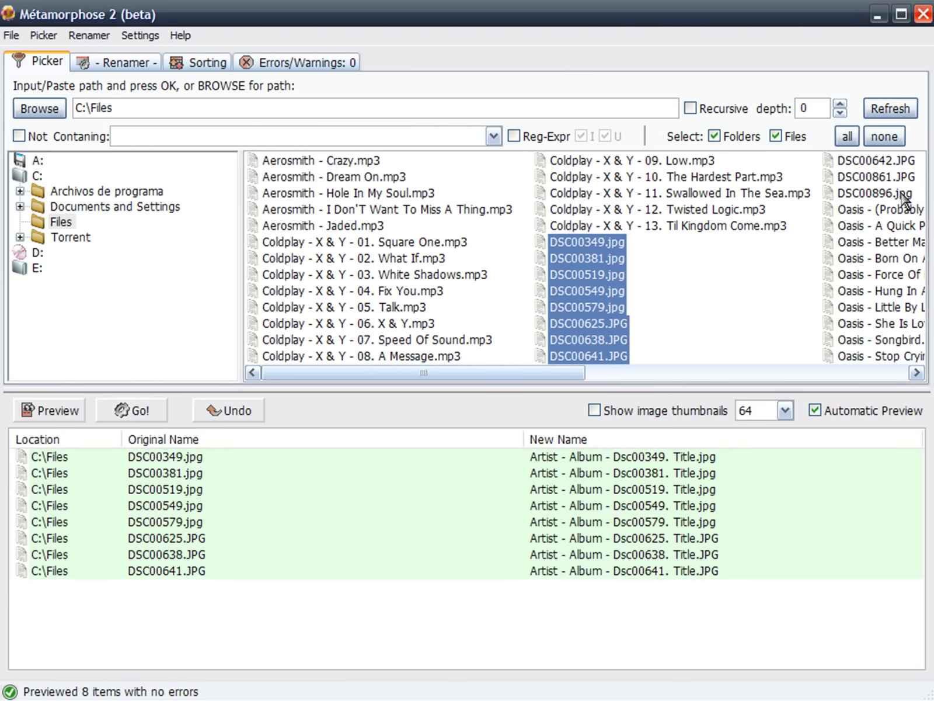
pyautogui.moveTo(905, 199); pyautogui.dragTo(905, 169)
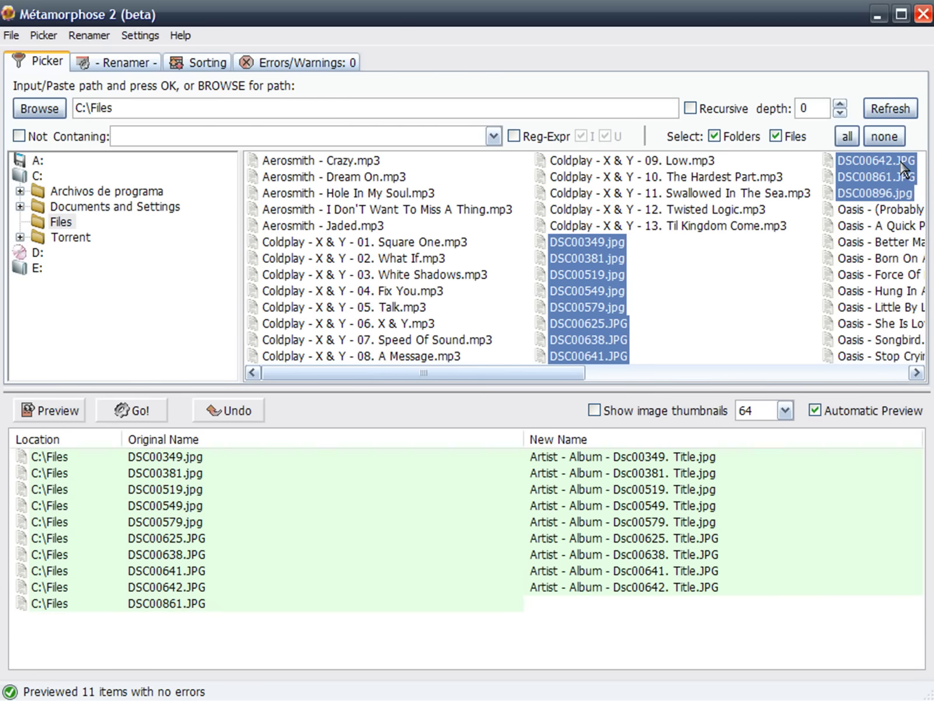
# Destroy all the operations loaded from the album configuration.
pyautogui.click(123, 63)
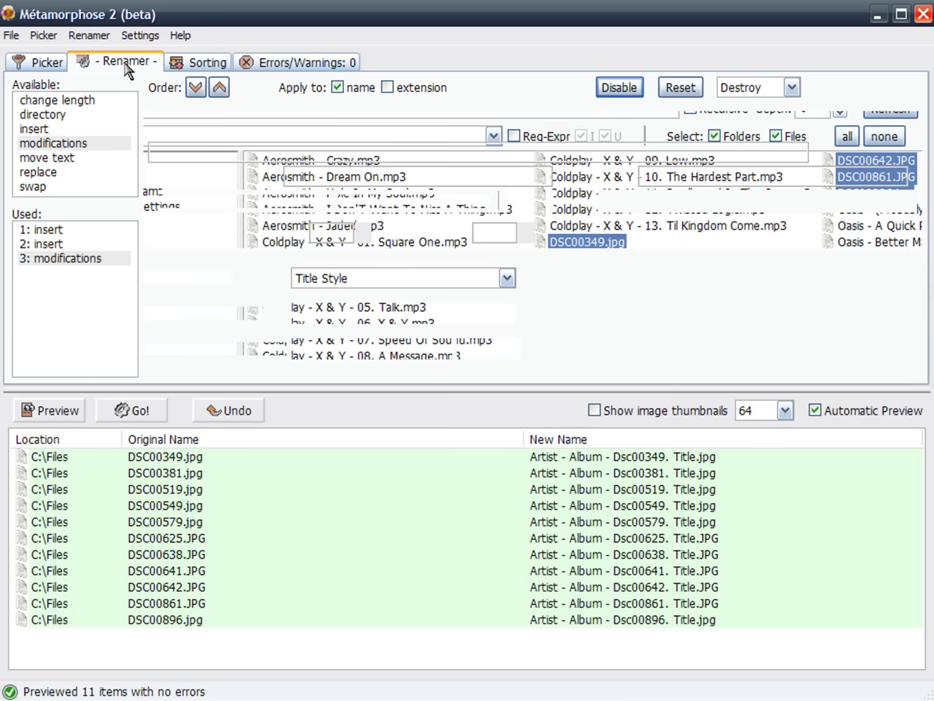
pyautogui.click(757, 89)
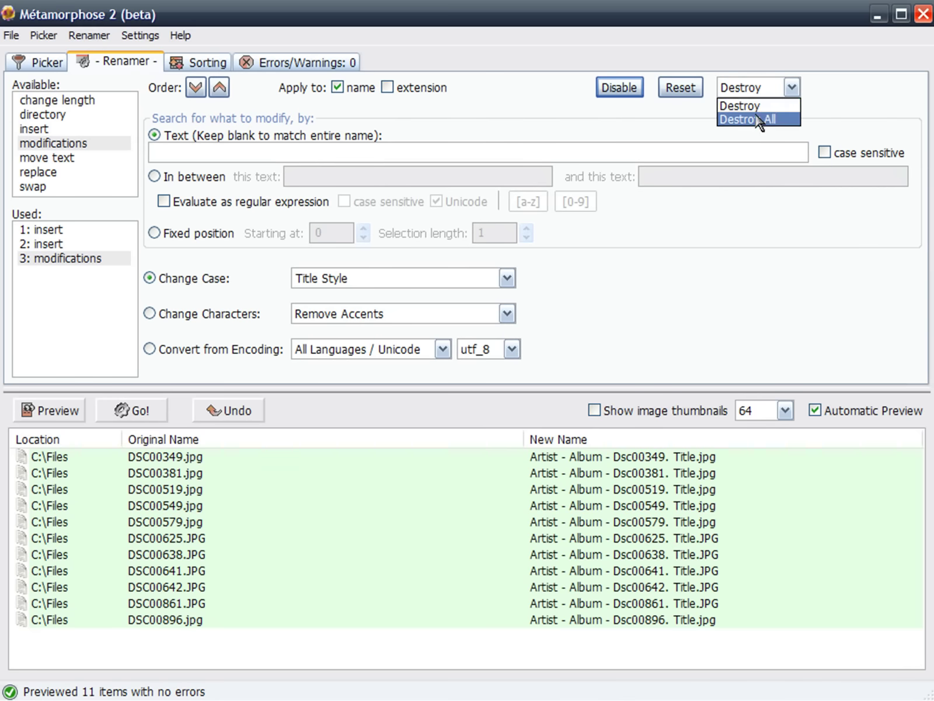
pyautogui.click(756, 120)
pyautogui.click(393, 437)
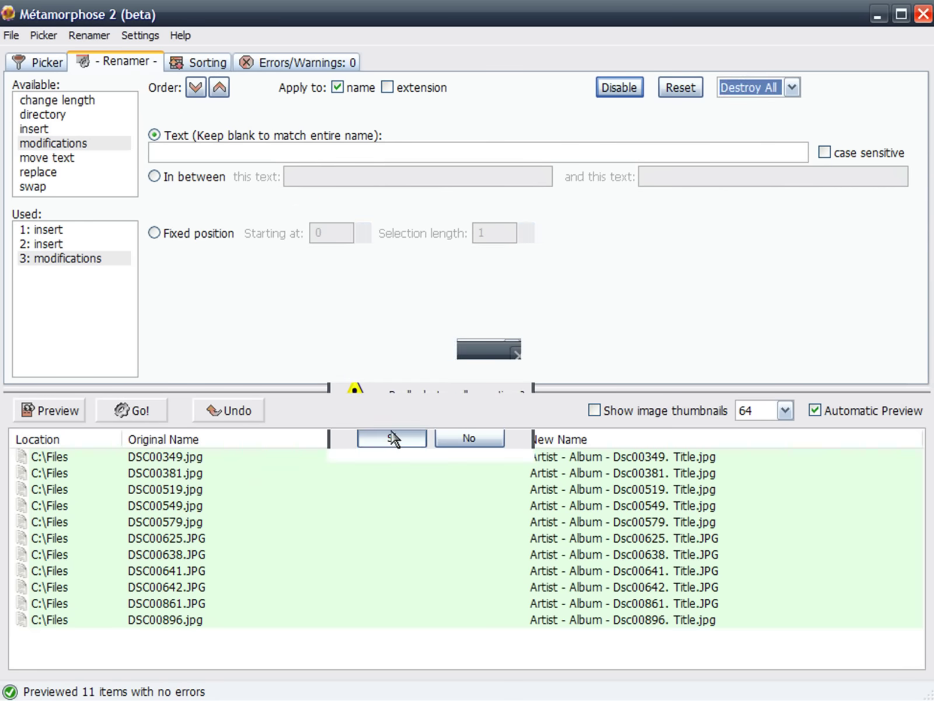
# Add an insert operation that prefixes the photo names with the numbering sequence ":numb: - ".
pyautogui.doubleClick(38, 130)
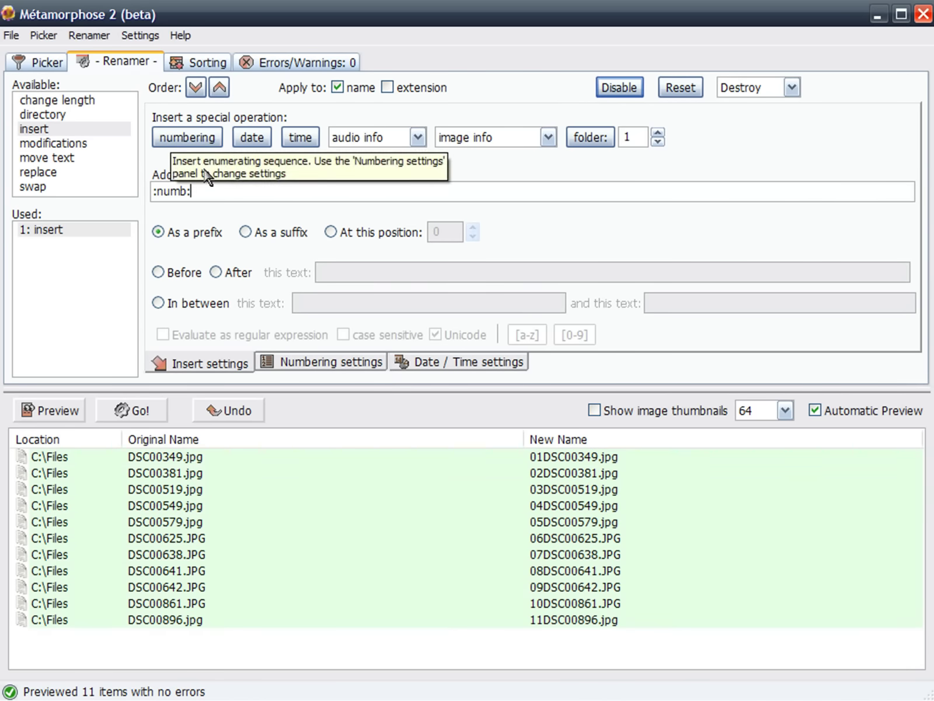
pyautogui.click(194, 191)
pyautogui.write('-')
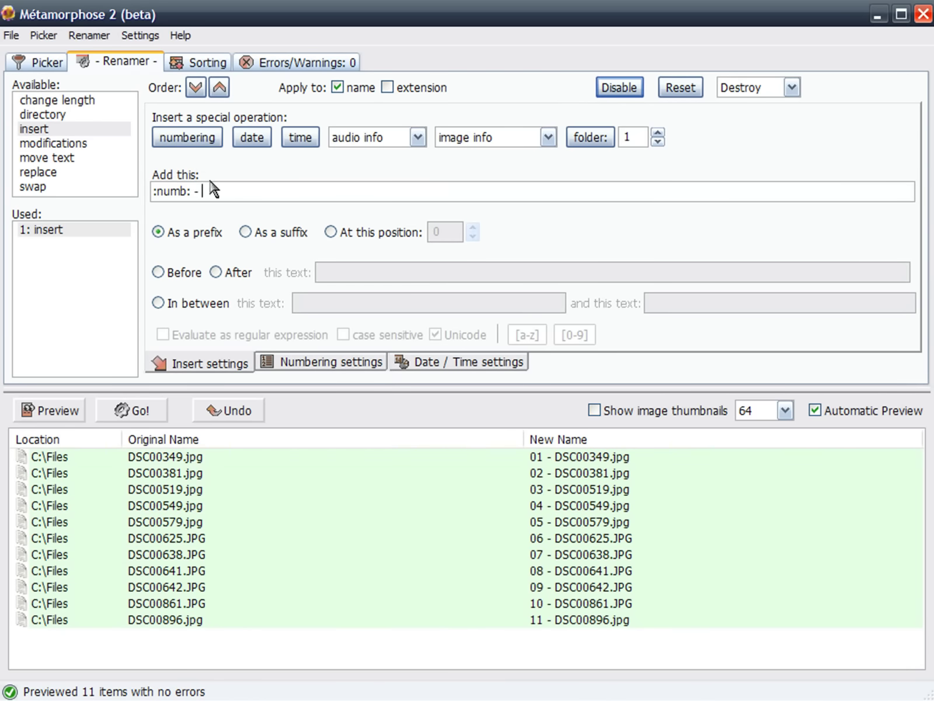
# Set the numbering's fixed pad width to 3, and switch the numbering style to Alphabetical.
pyautogui.click(300, 364)
pyautogui.click(340, 190)
pyautogui.click(339, 190)
pyautogui.click(339, 190)
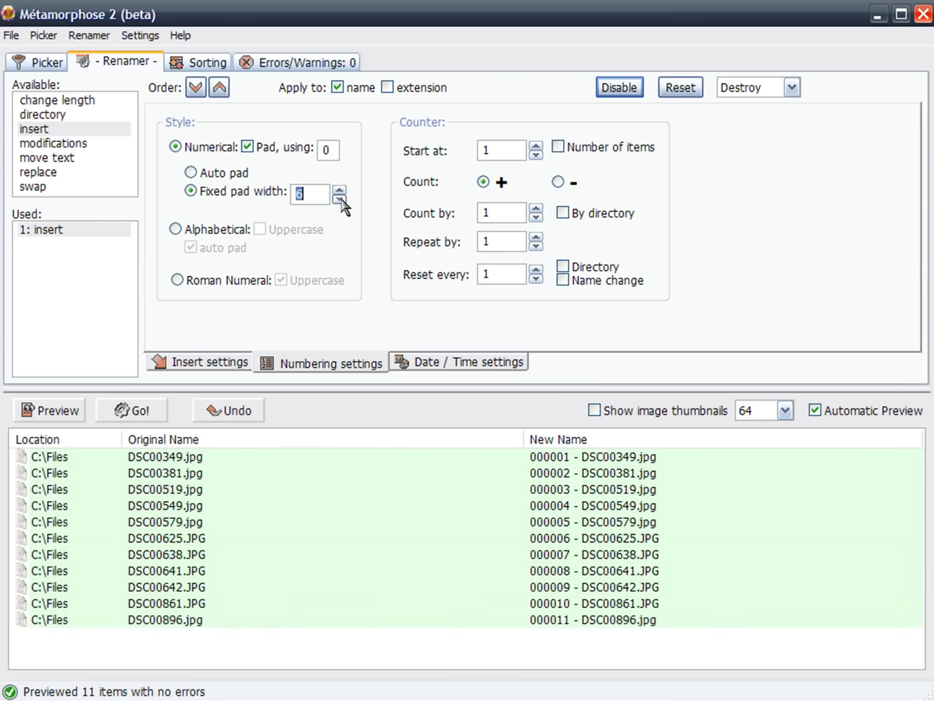
pyautogui.click(339, 199)
pyautogui.click(340, 200)
pyautogui.click(340, 200)
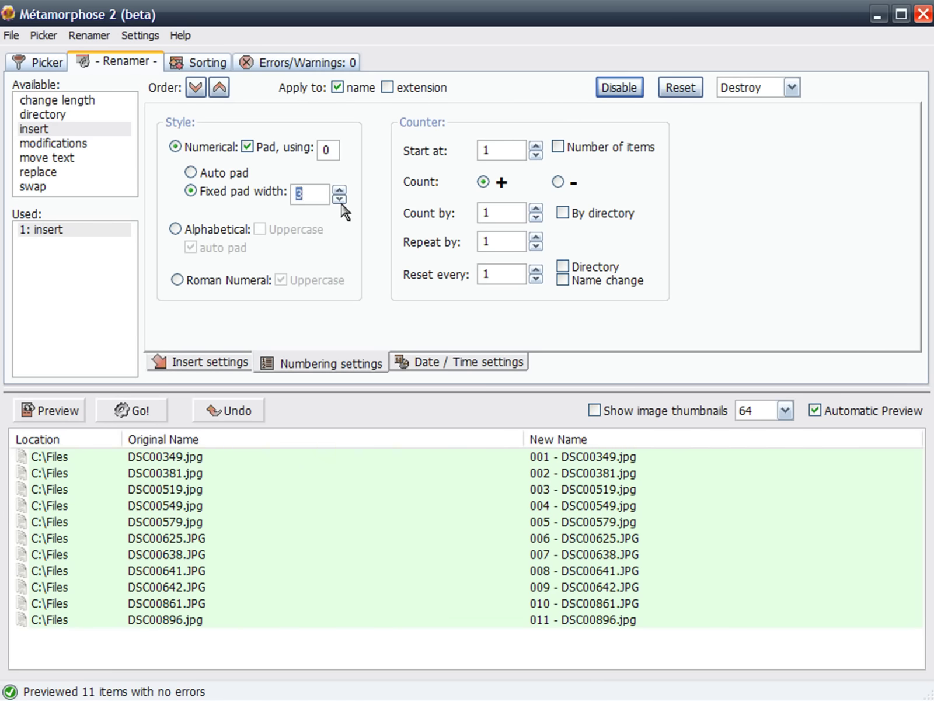
pyautogui.click(233, 230)
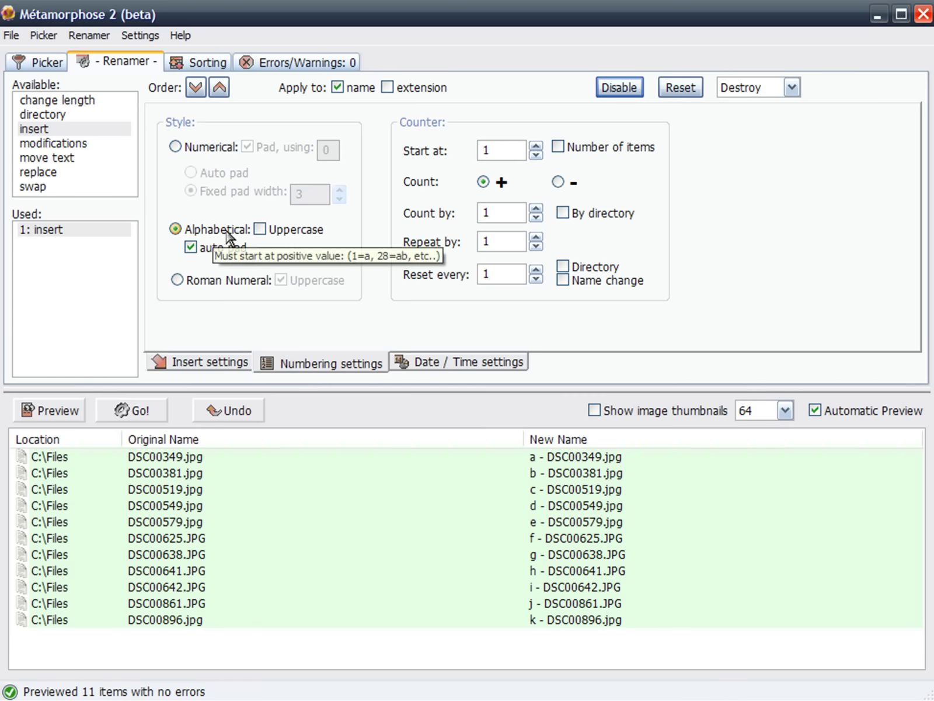
# Try uppercase alphabetical numbering and the Roman Numeral style for the inserted prefix.
pyautogui.click(269, 232)
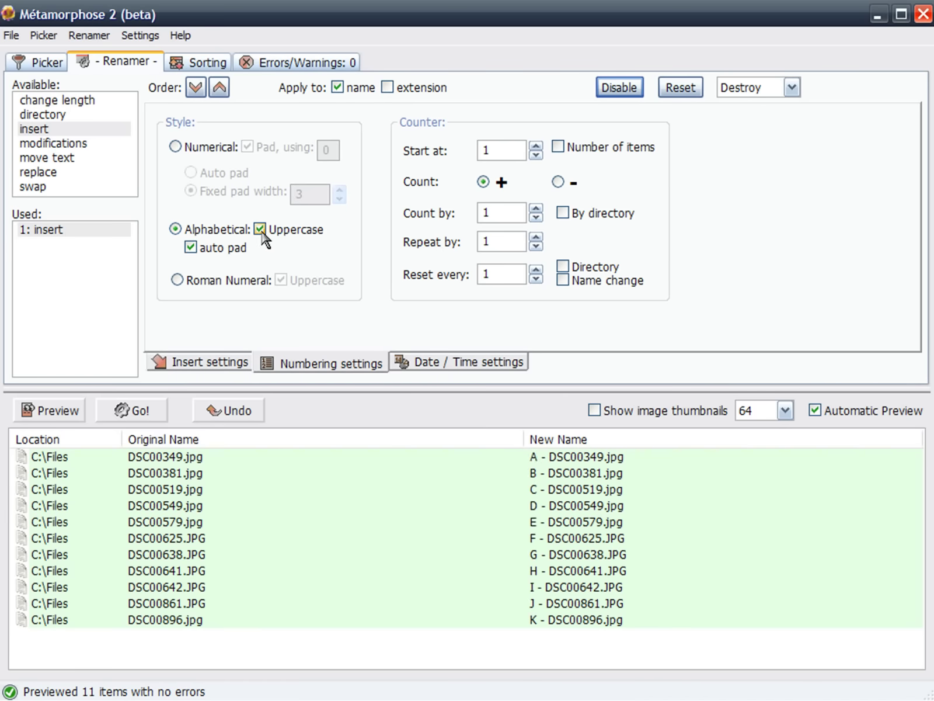
pyautogui.click(262, 232)
pyautogui.click(204, 282)
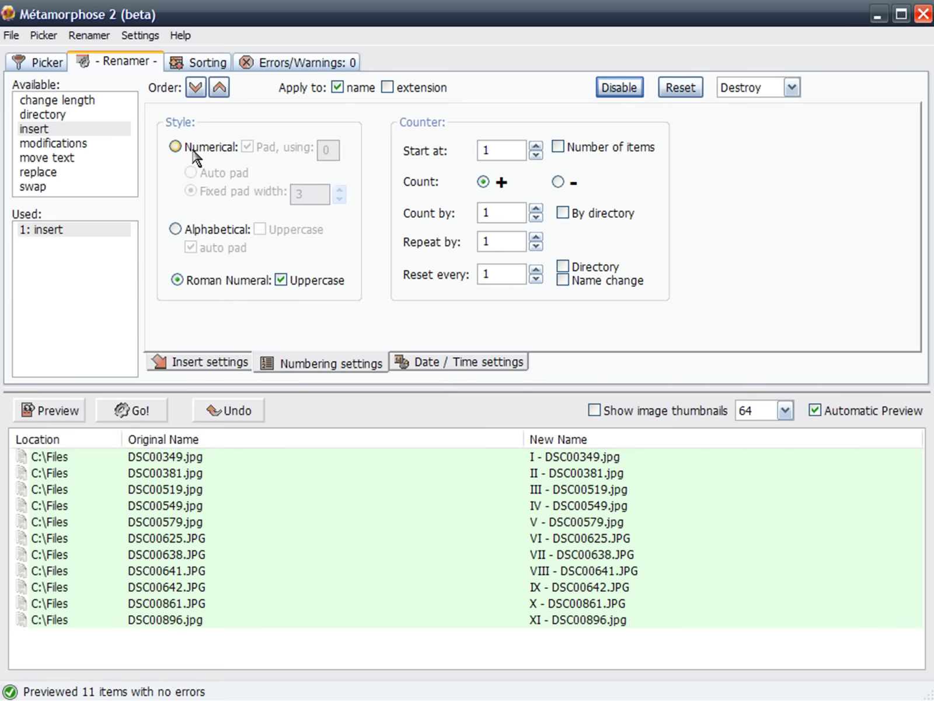
# Return the numbering style to Numerical and extend the inserted prefix with date and time to ":numb: - :date: - :time:".
pyautogui.click(176, 147)
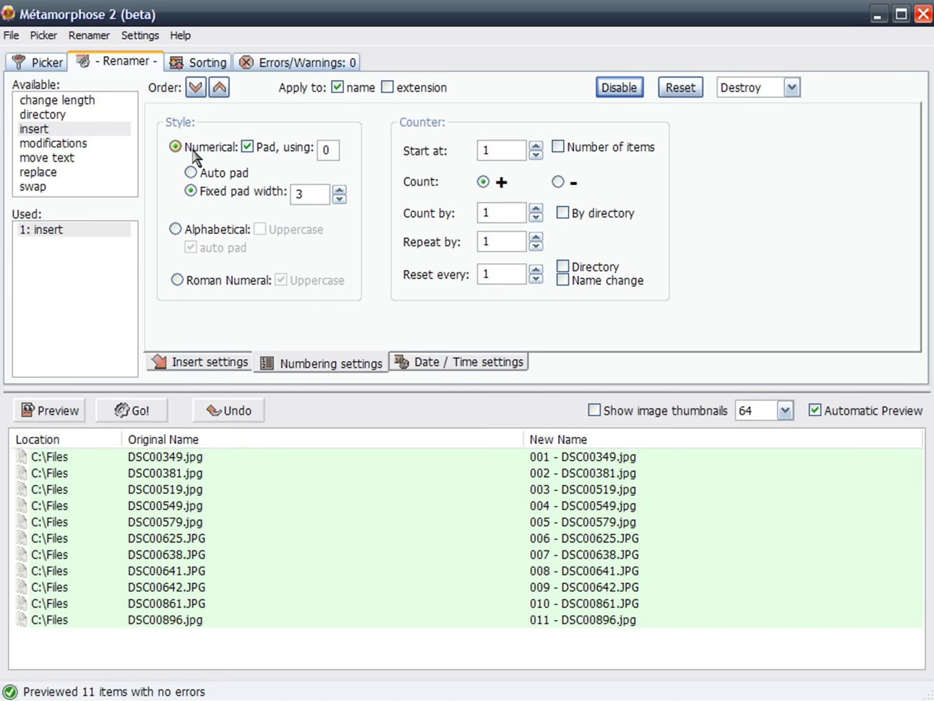
pyautogui.click(204, 364)
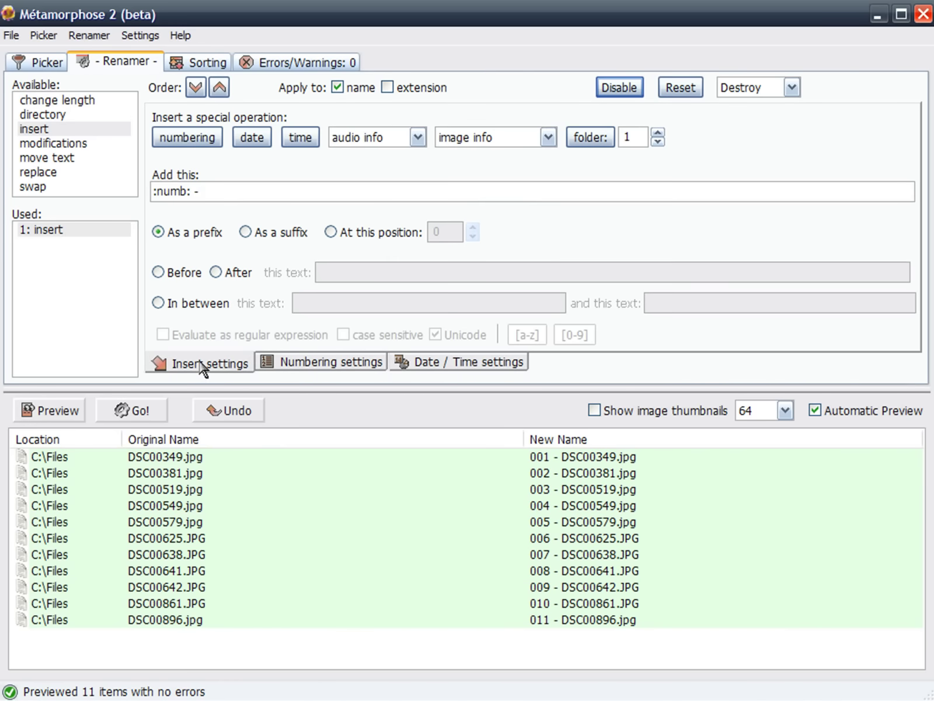
pyautogui.click(257, 146)
pyautogui.write('-')
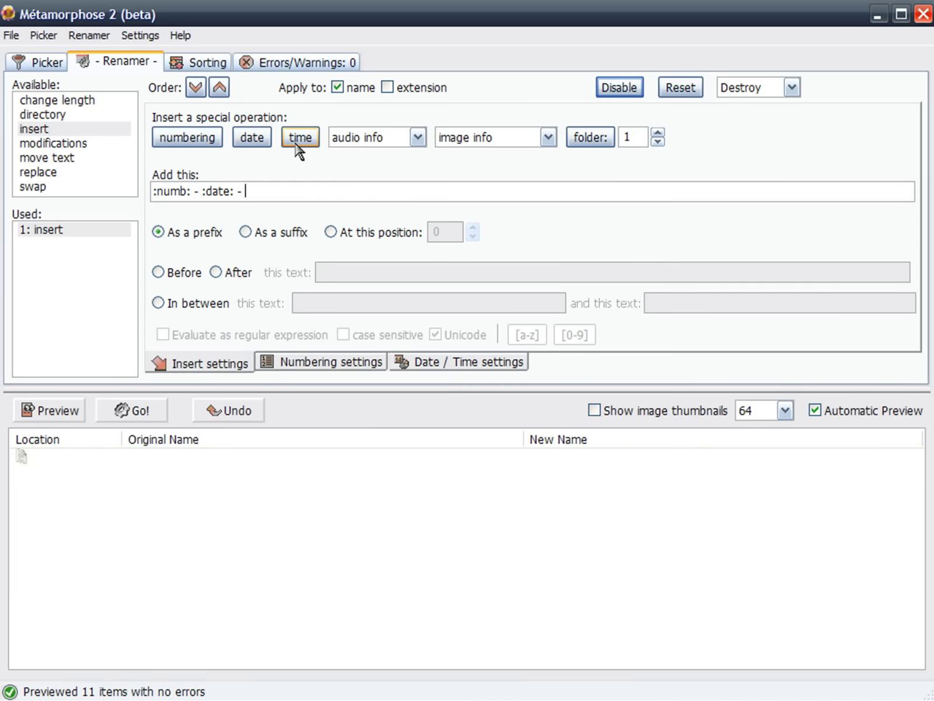
pyautogui.click(304, 143)
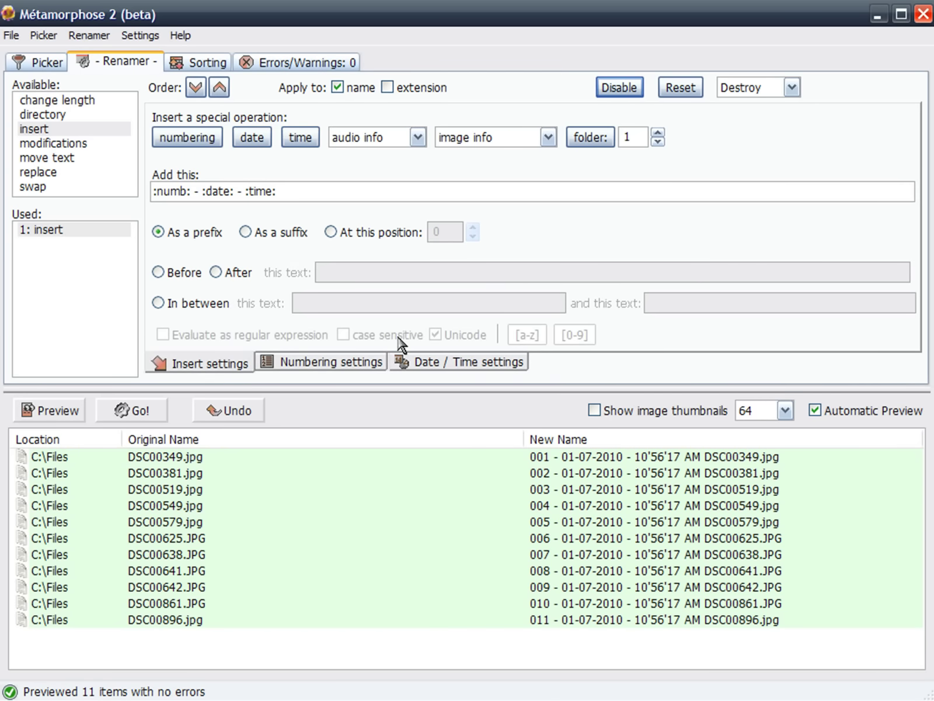
# Have the inserted date and time read from each item's "Exif tag - picture taken".
pyautogui.click(433, 366)
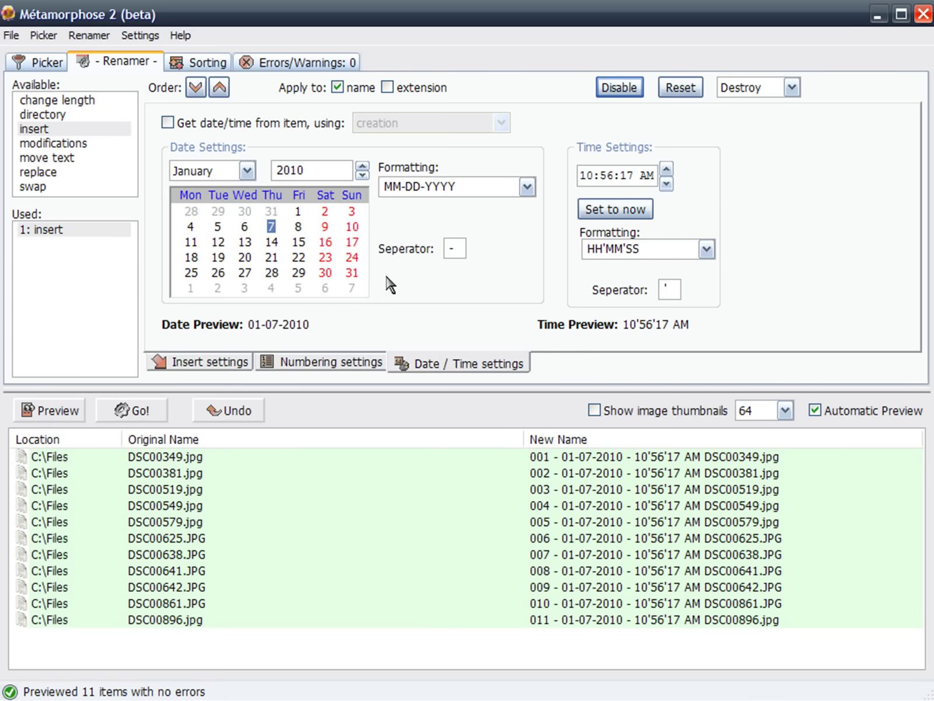
pyautogui.click(270, 127)
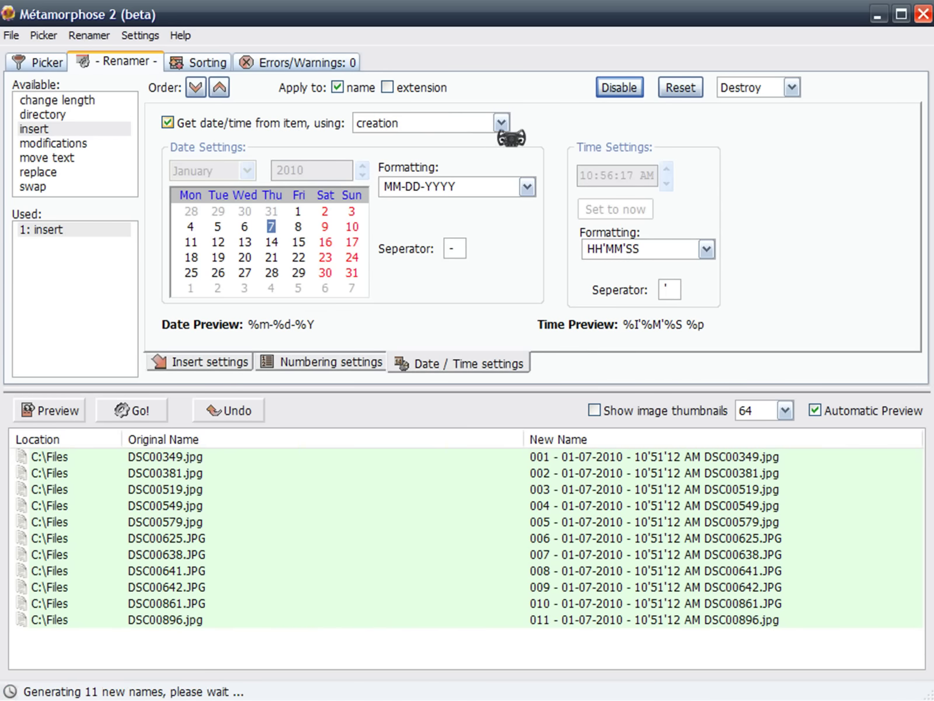
pyautogui.click(502, 124)
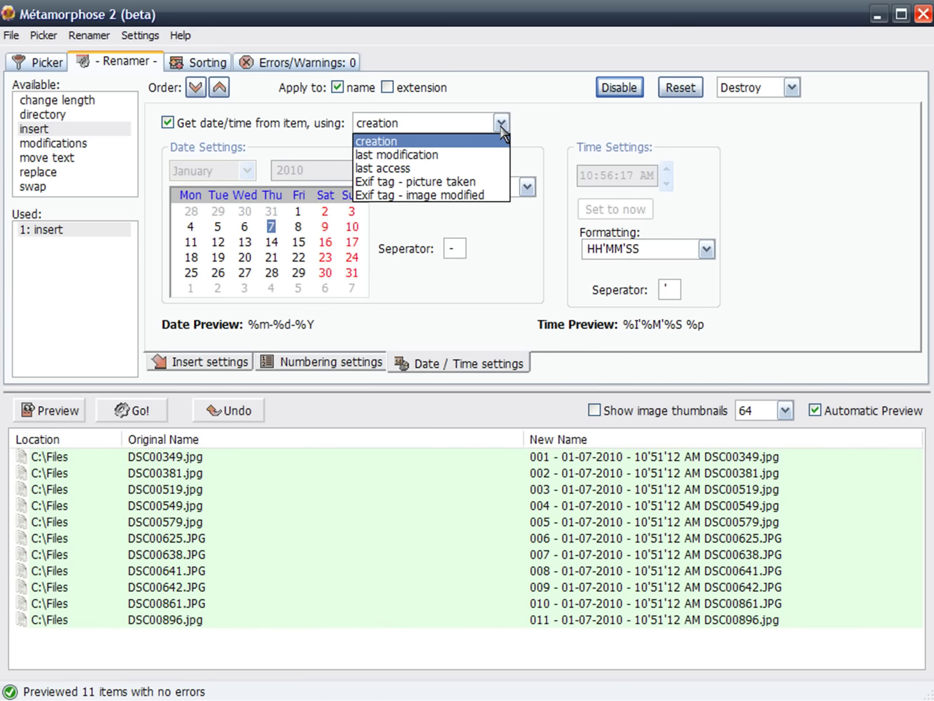
pyautogui.click(452, 186)
# Format the date as YYYY-MM-DD and the time as 24HH'MM'SS with a period as the time separator.
pyautogui.click(527, 187)
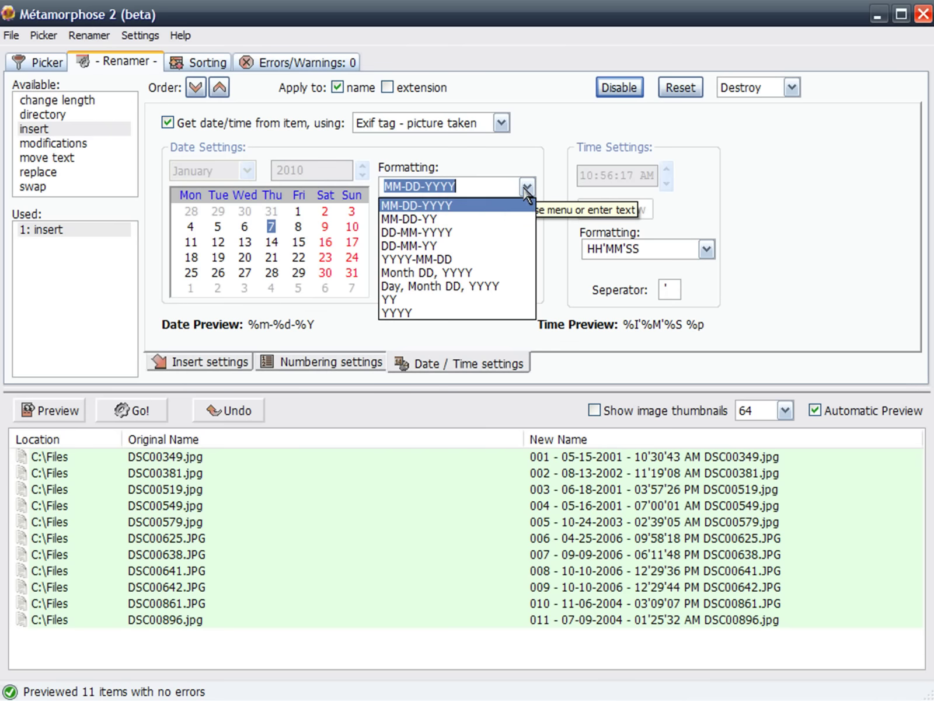
pyautogui.click(465, 259)
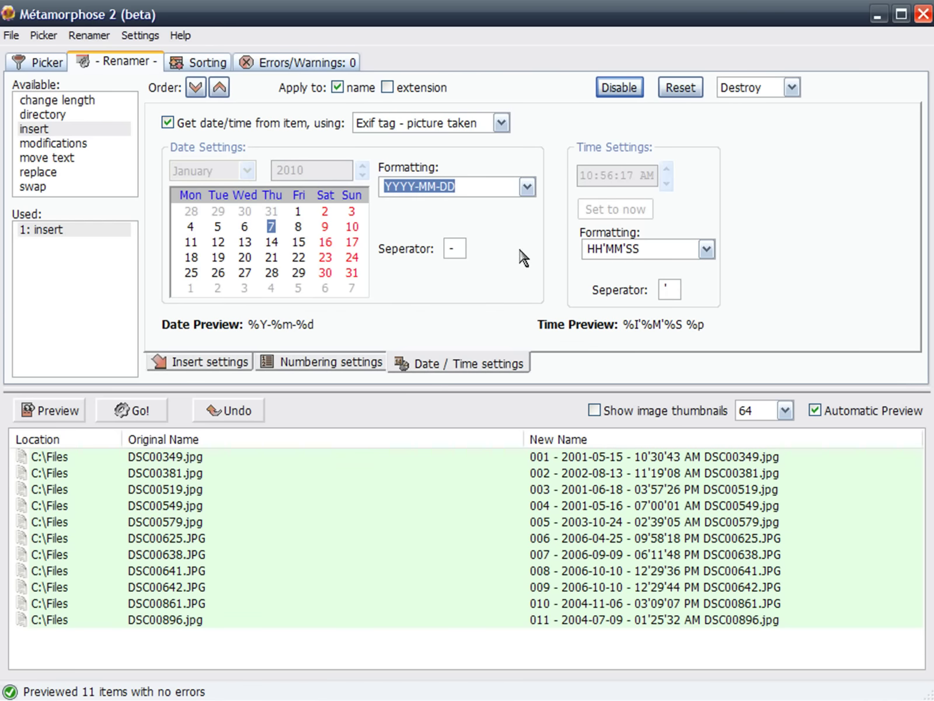
pyautogui.click(707, 250)
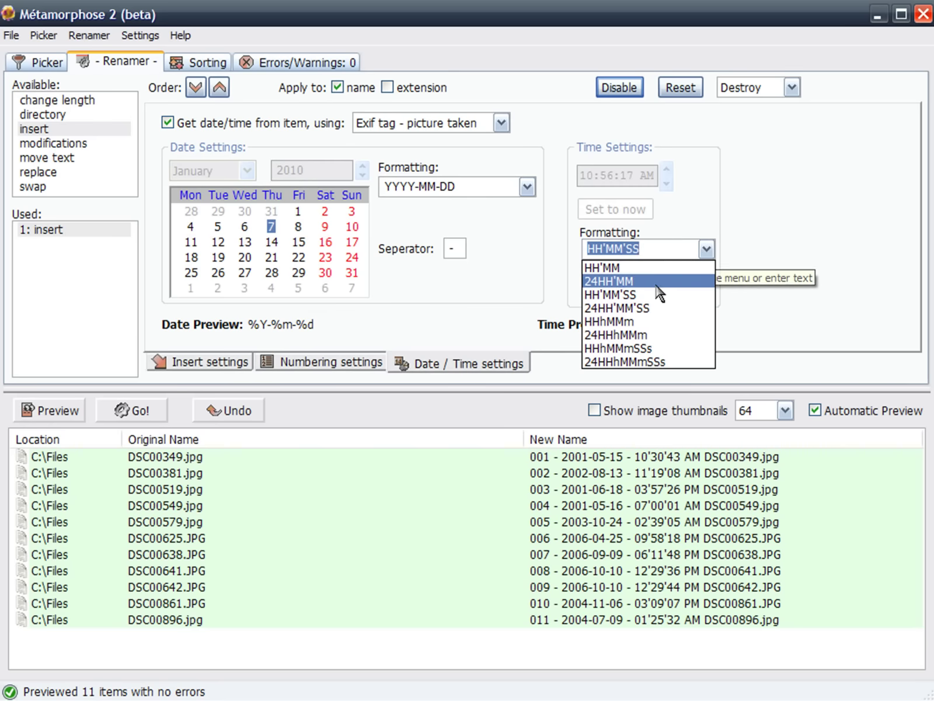
pyautogui.click(651, 309)
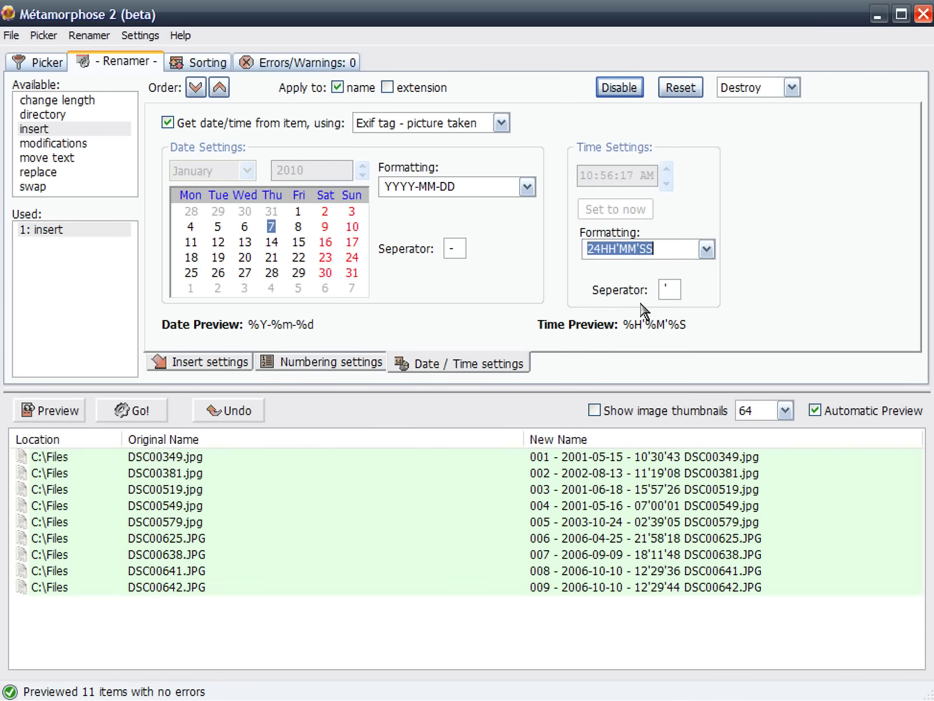
pyautogui.click(670, 291)
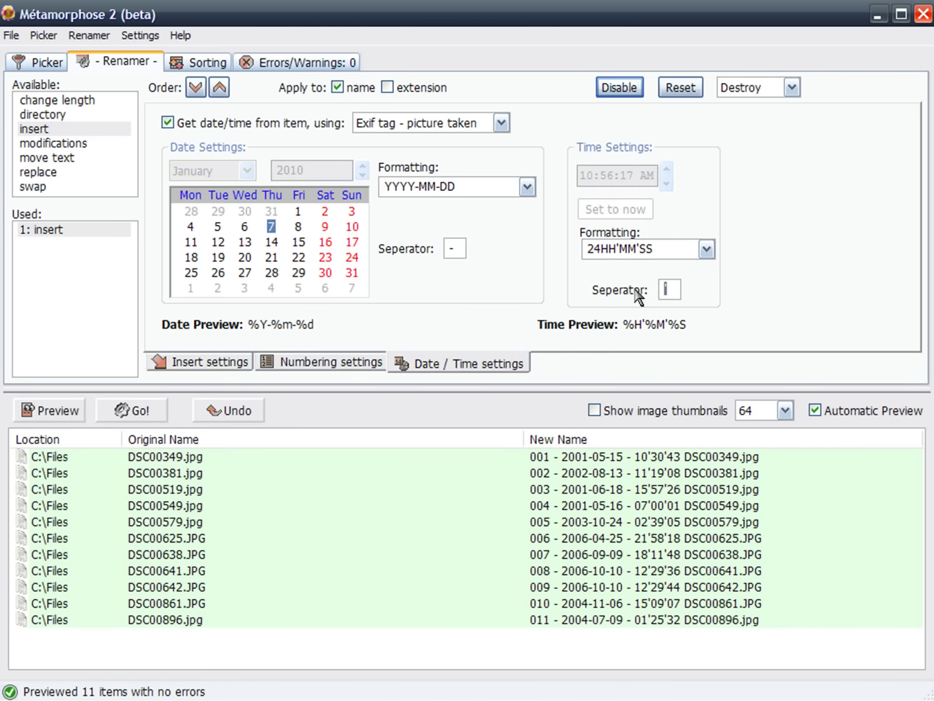
pyautogui.write('.')
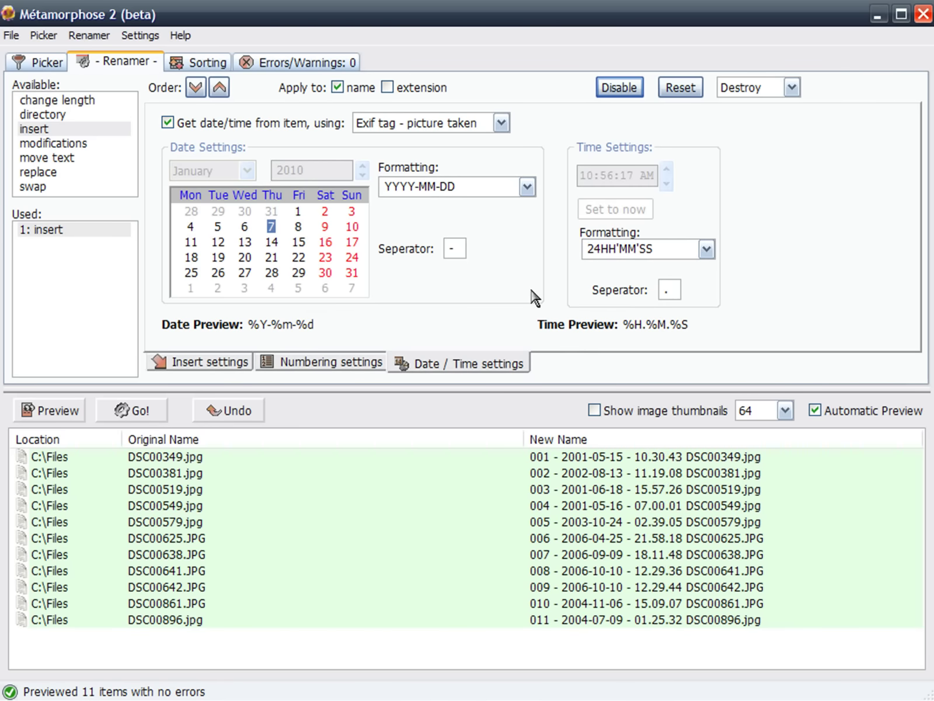
# Append the image dimensions in parentheses to the prefix, as "(:width:x:height:)" after the time.
pyautogui.click(209, 363)
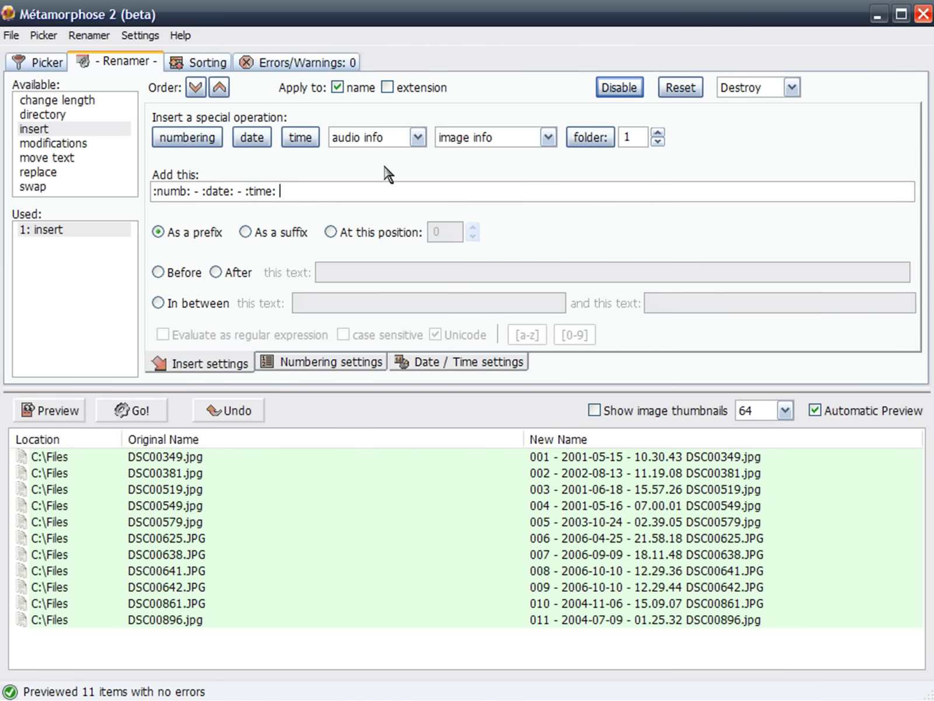
pyautogui.click(544, 139)
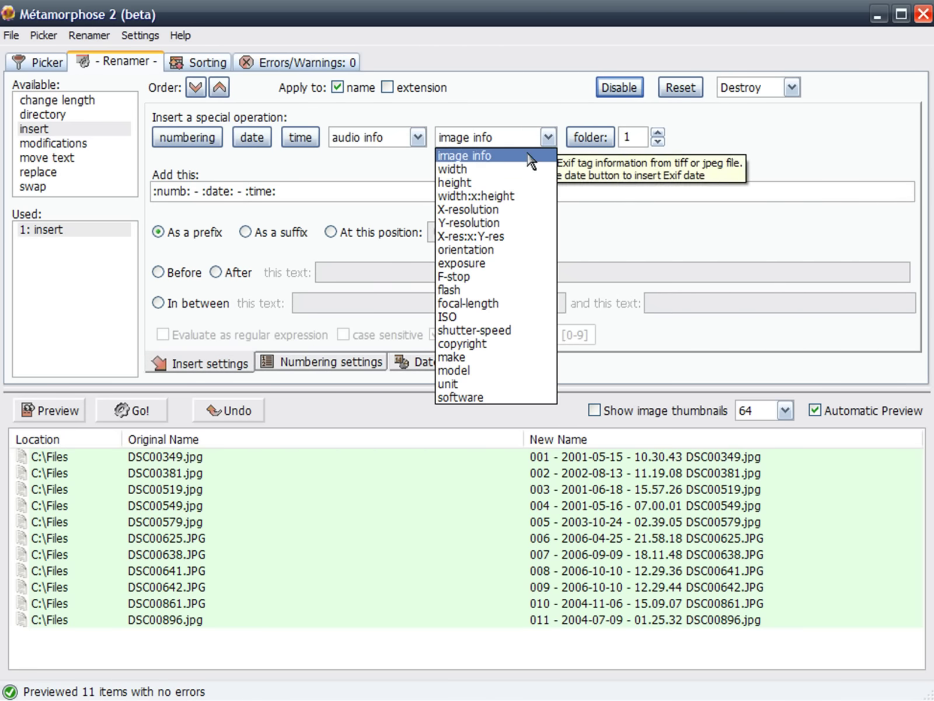
pyautogui.click(473, 197)
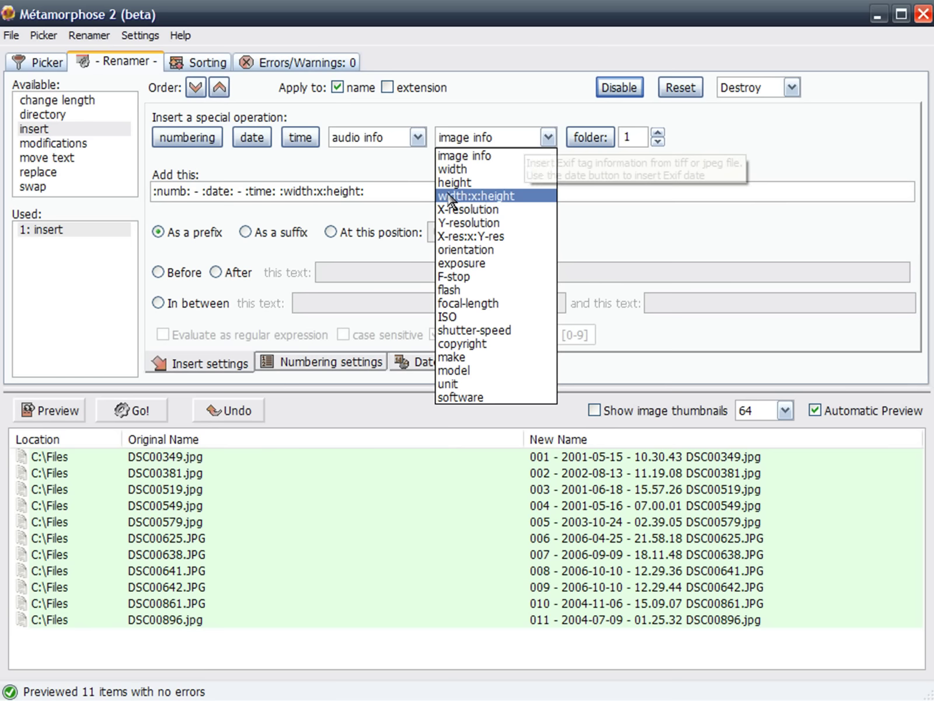
pyautogui.write(')')
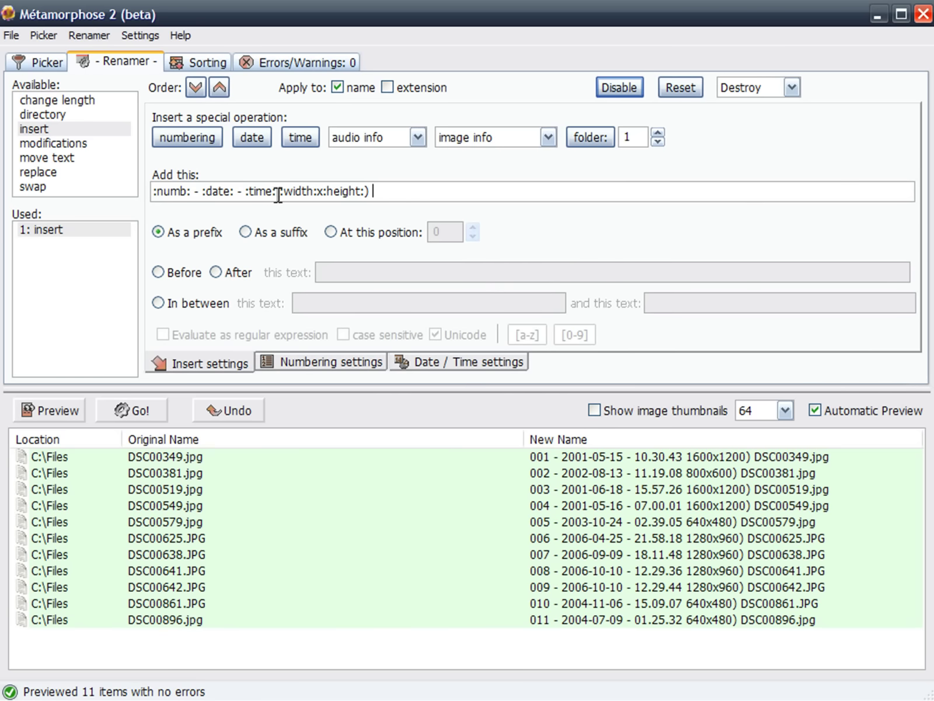
pyautogui.write(' (')
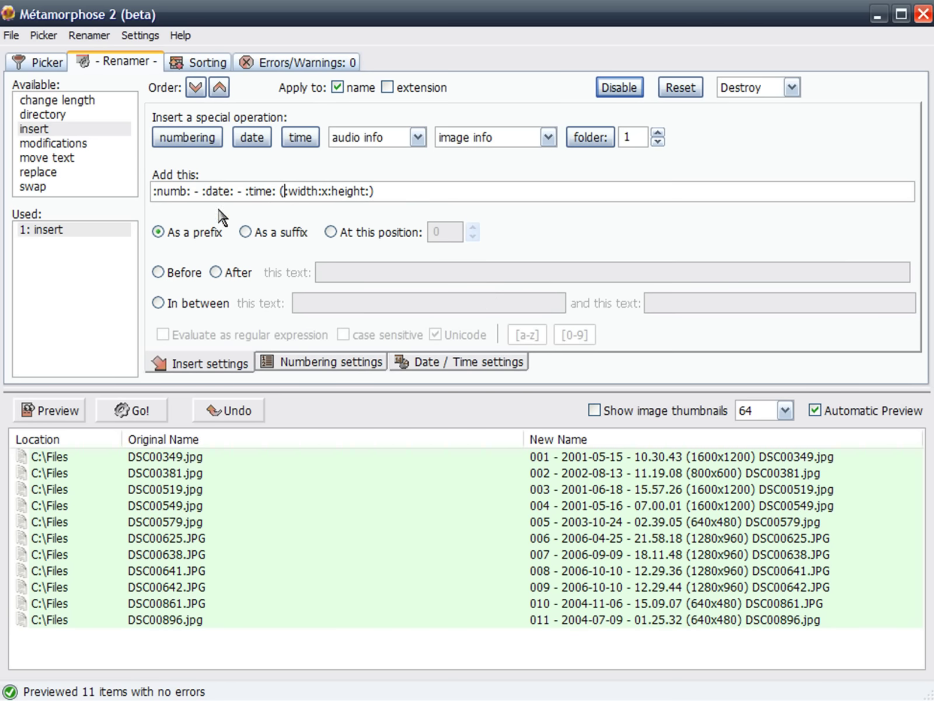
# Add a replace operation that works by fixed position, with a selection length of 20 and a blank replacement.
pyautogui.doubleClick(55, 173)
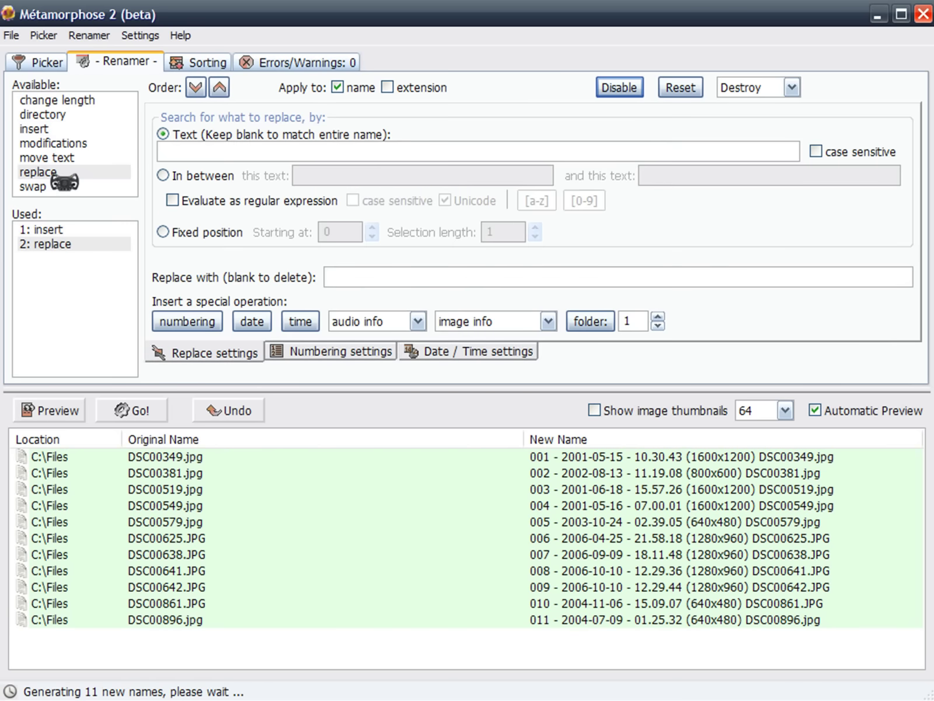
pyautogui.click(175, 234)
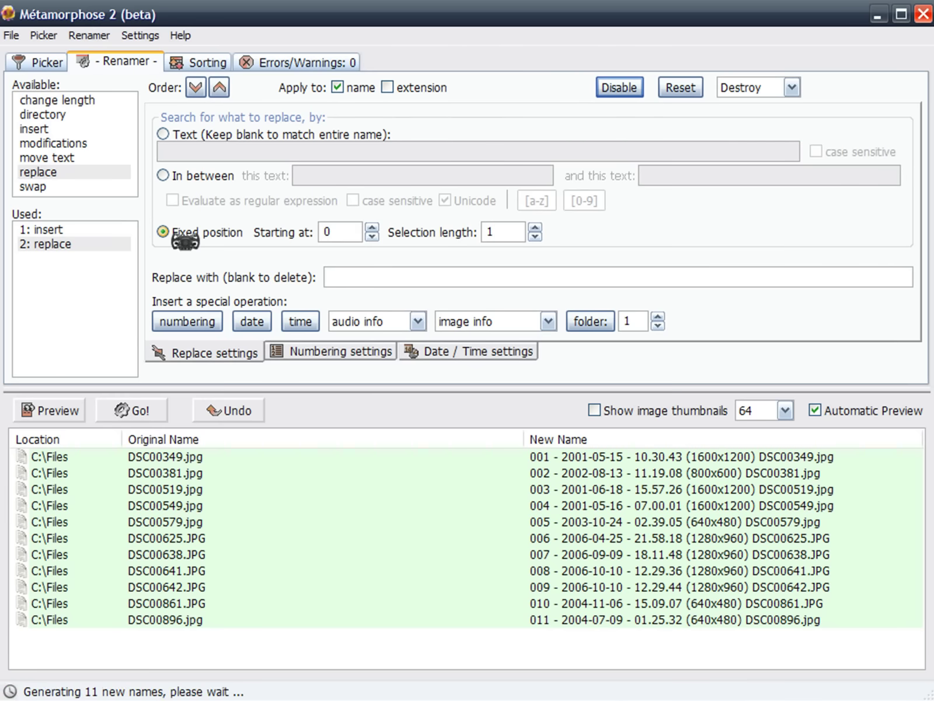
pyautogui.click(372, 236)
pyautogui.click(371, 228)
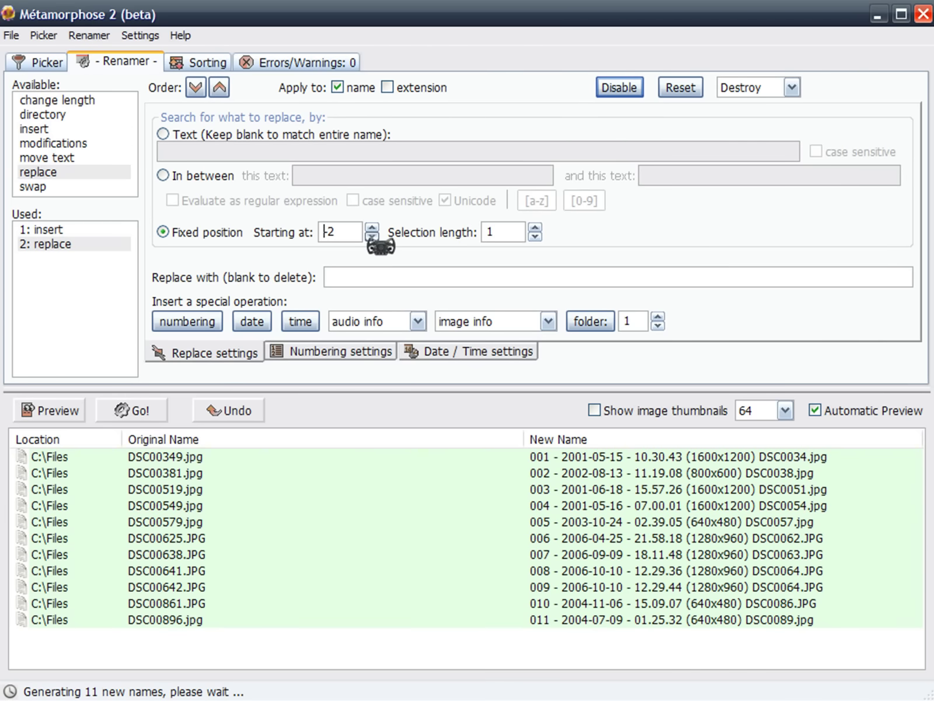
pyautogui.click(371, 228)
pyautogui.click(372, 228)
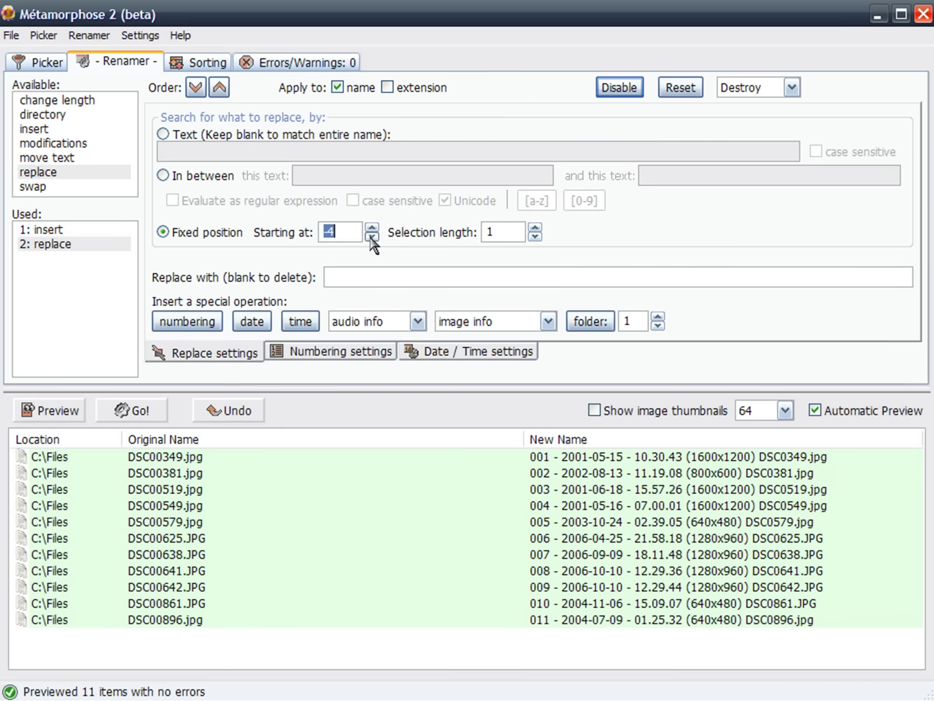
pyautogui.click(491, 236)
# Set the replacement's starting position to -9 to remove the original photo names, and run the renaming.
pyautogui.click(371, 236)
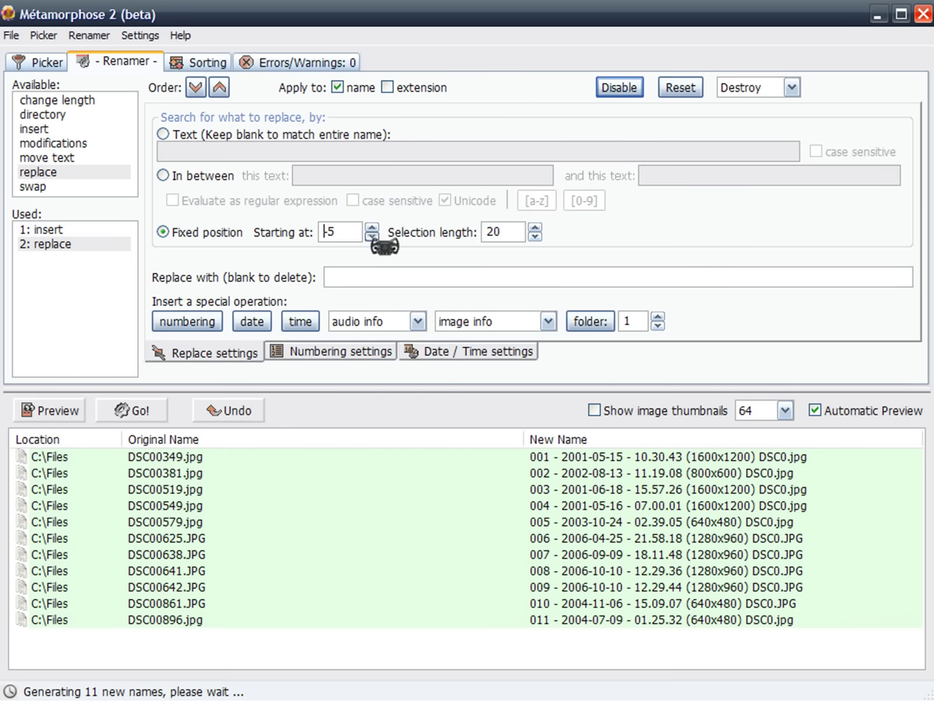
pyautogui.click(371, 237)
pyautogui.click(371, 236)
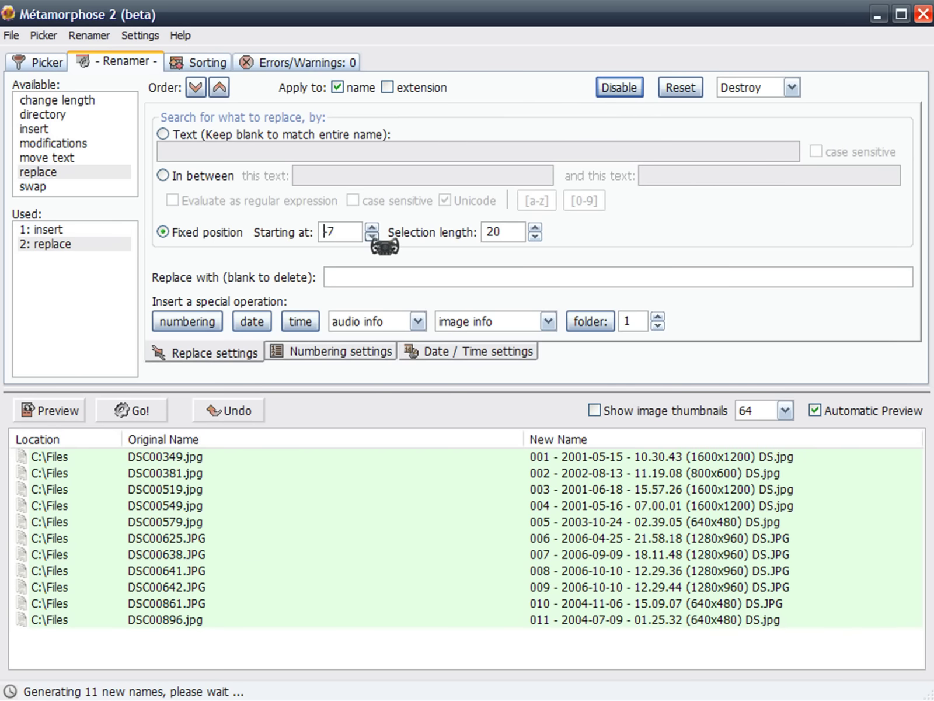
pyautogui.click(372, 237)
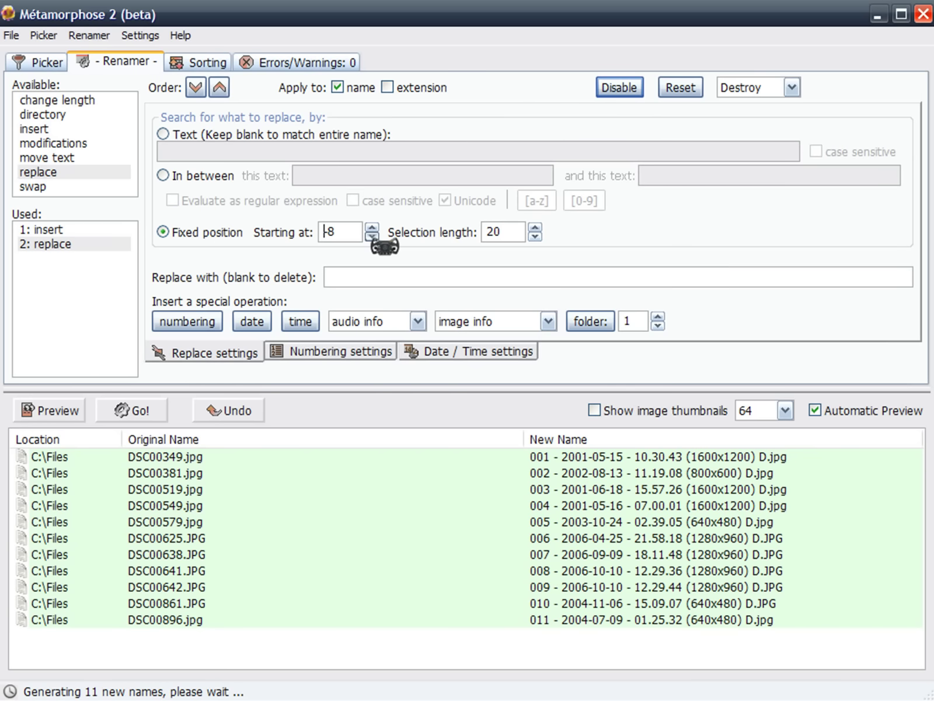
pyautogui.click(372, 237)
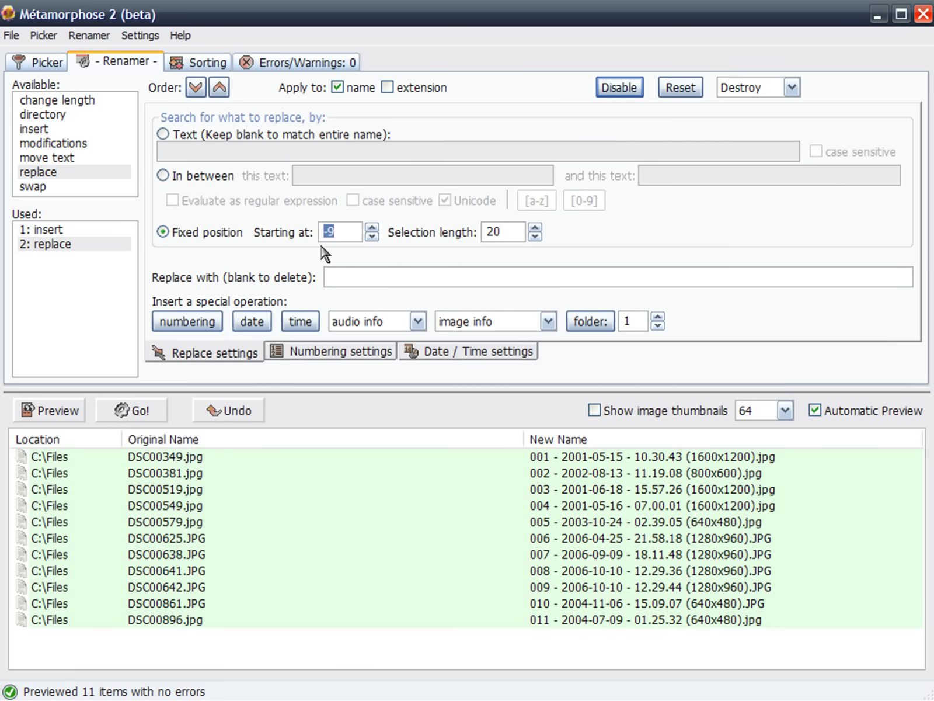
pyautogui.click(137, 414)
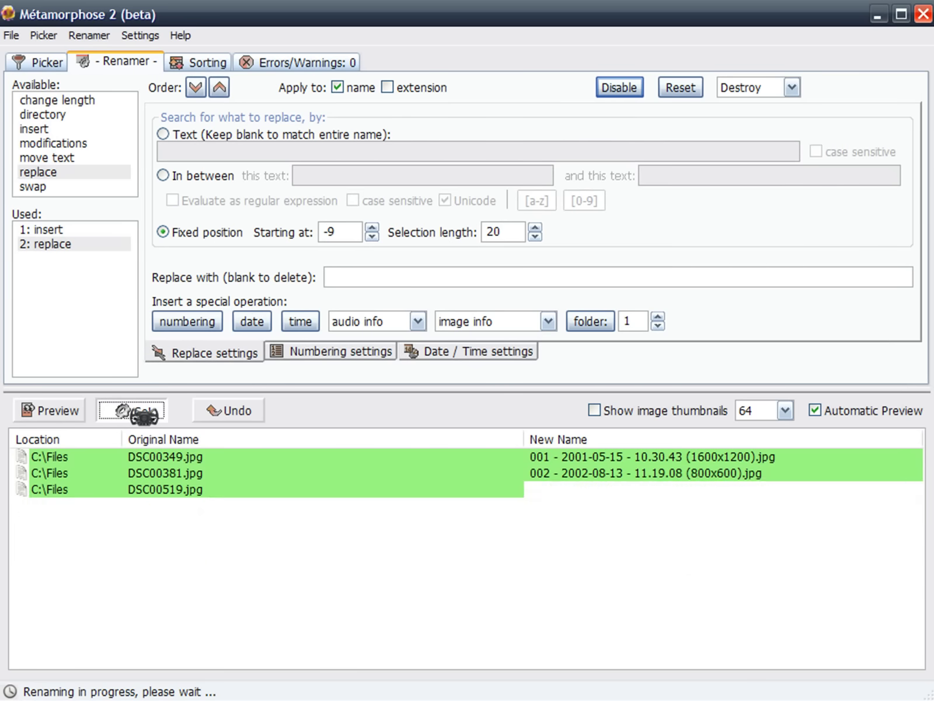